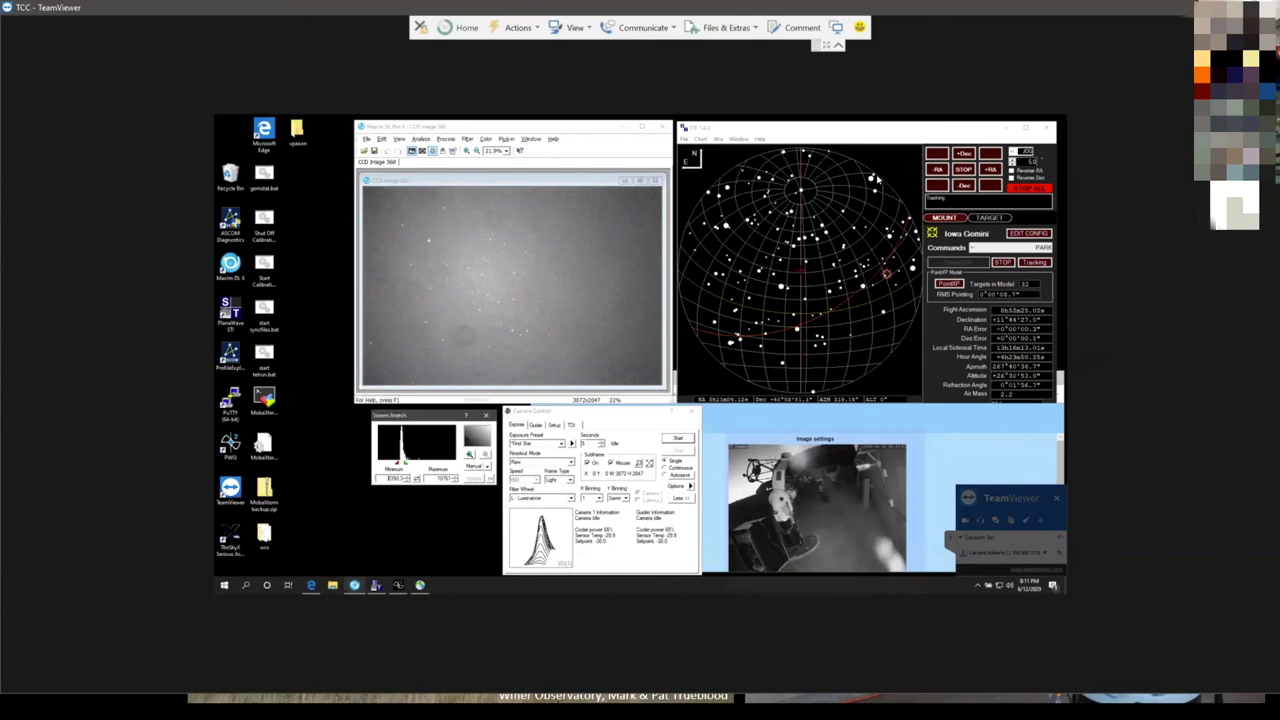
Step: Open the sky chart's goto dialog and set the target right ascension to 11h42m60s
left_click(858, 232)
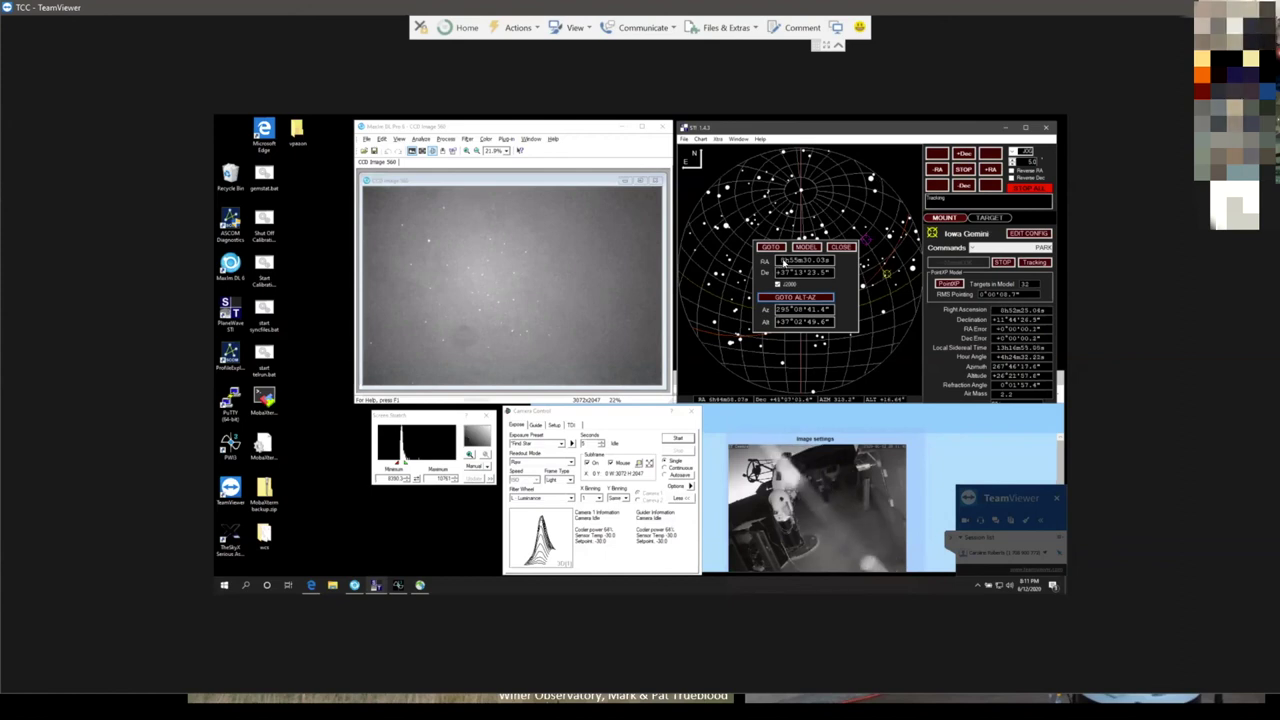
left_click(780, 260)
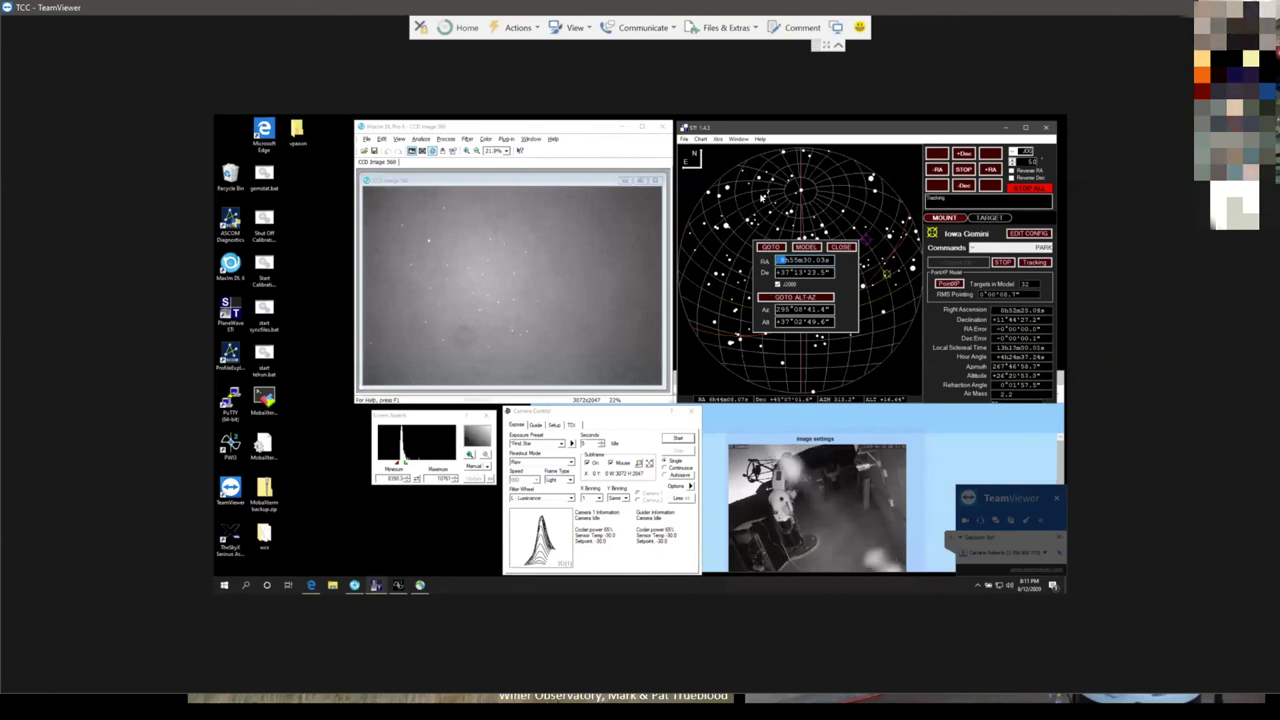
left_click(781, 273)
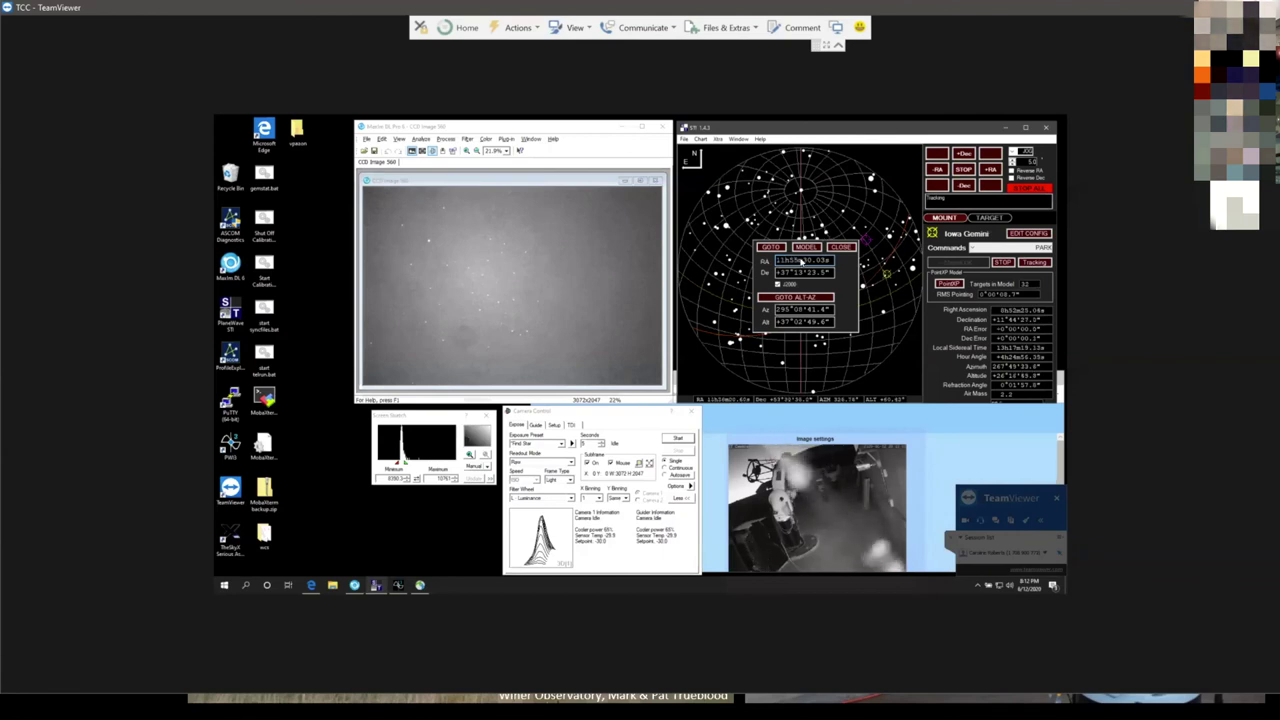
key("BackSpace")
type("3")
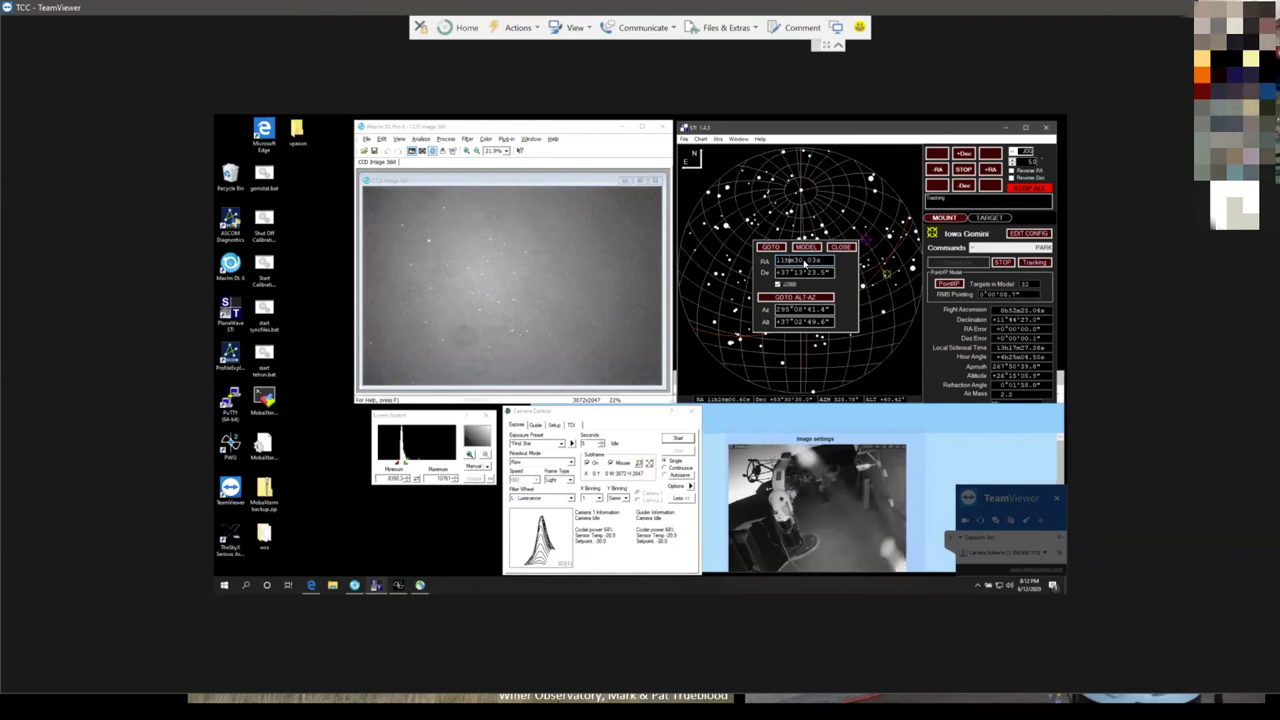
type("42")
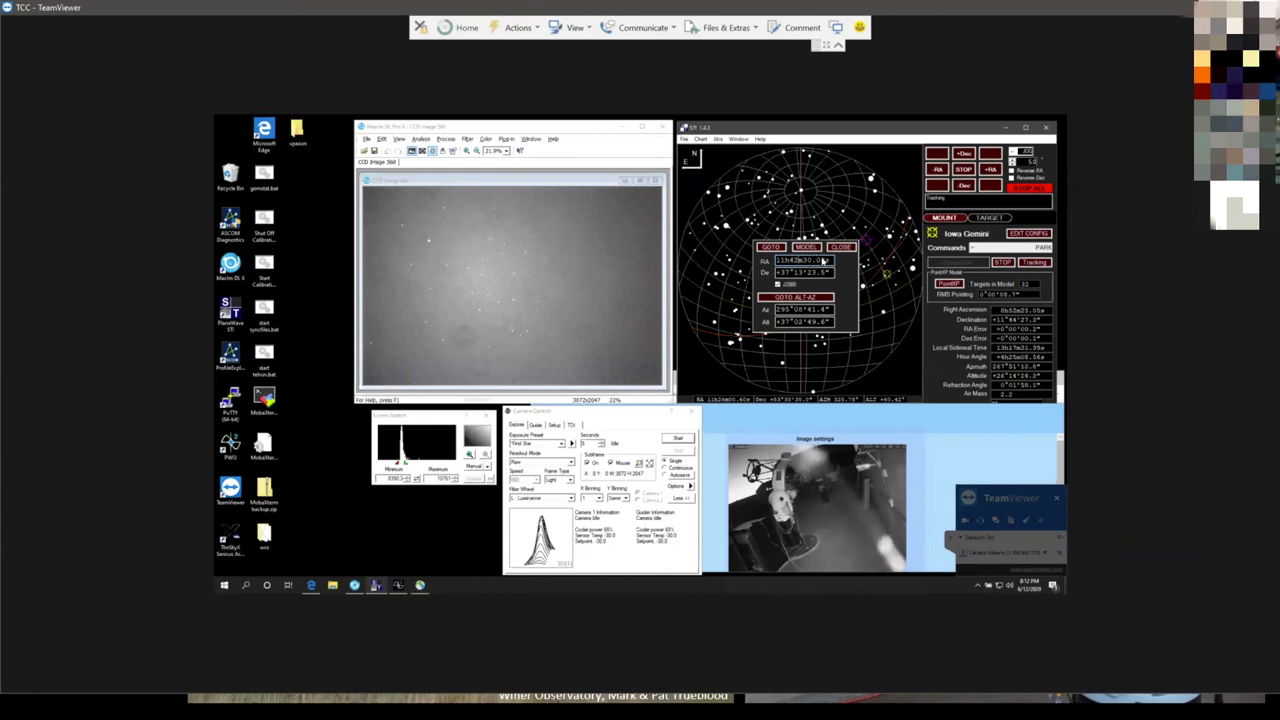
left_click_drag(824, 260, 802, 261)
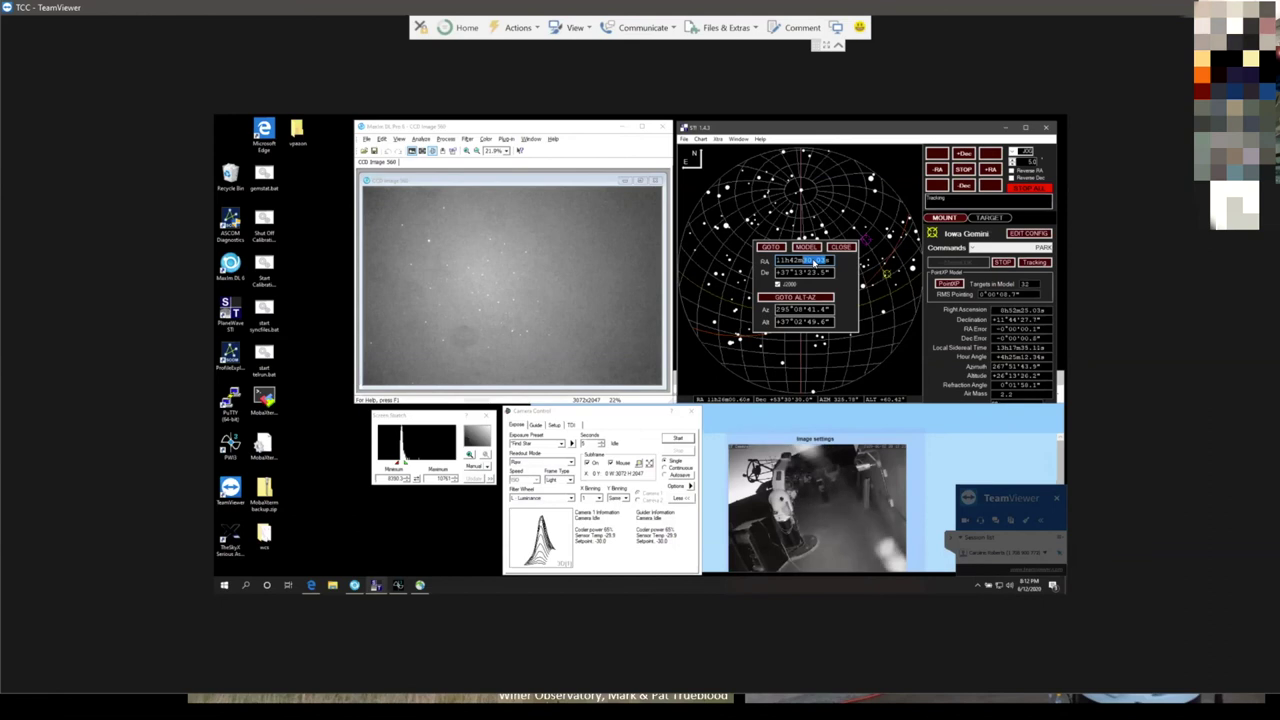
type("4")
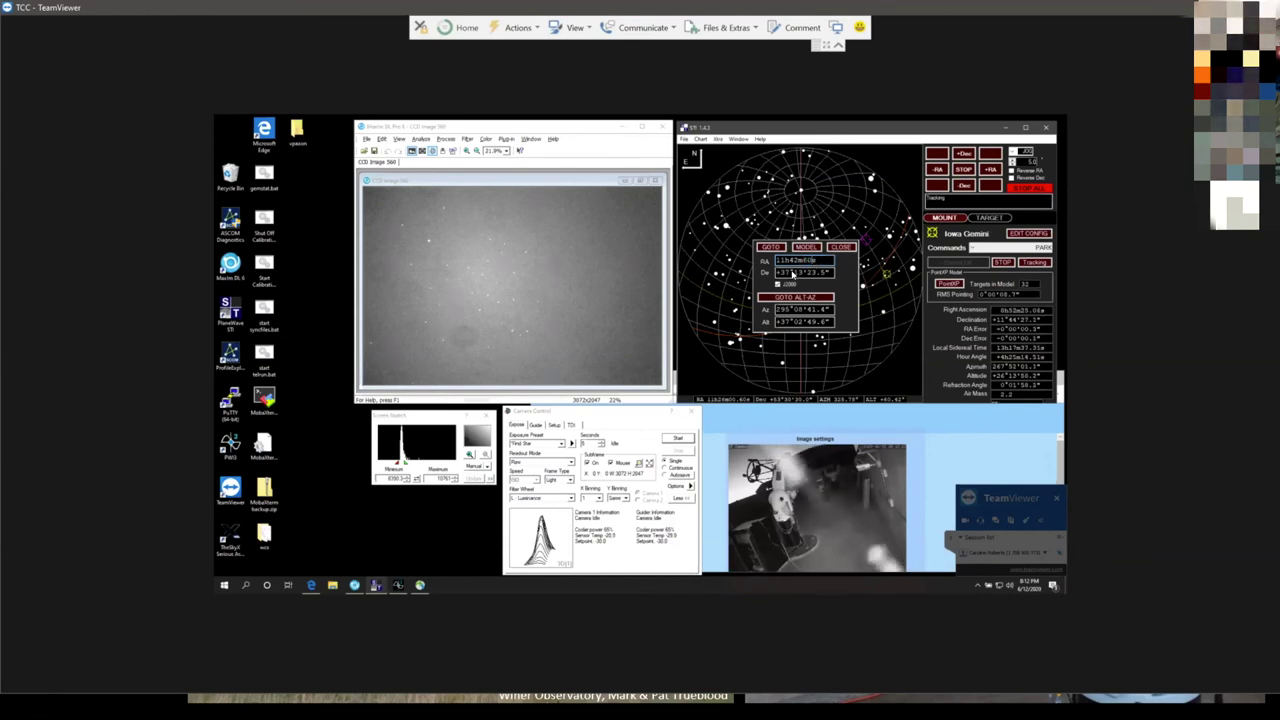
Step: Set the target declination to +55°52'00"
double_click(783, 273)
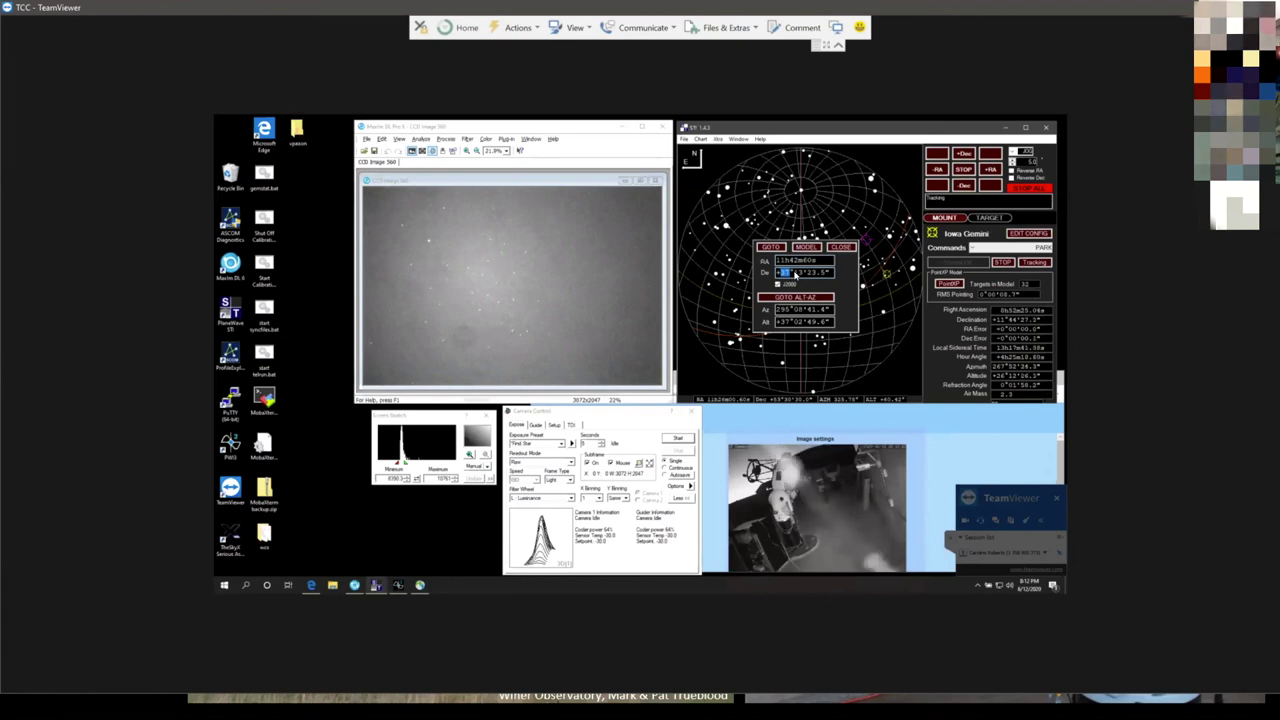
type("55")
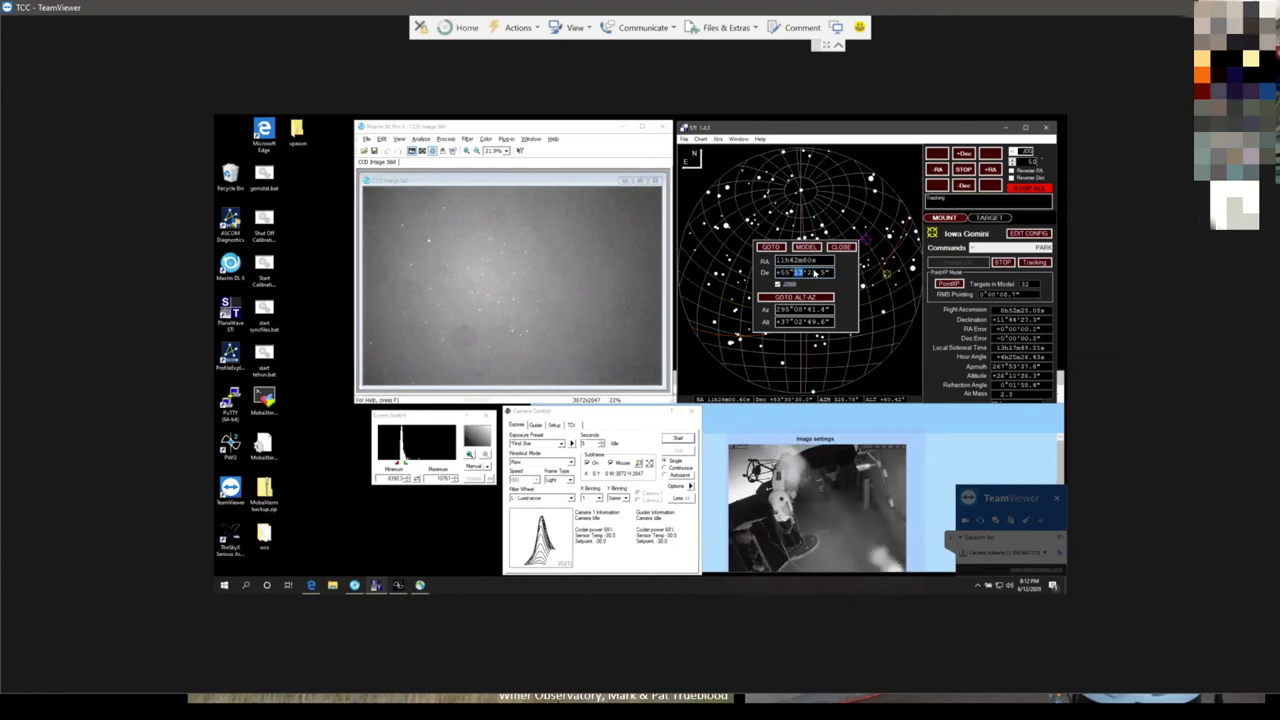
type("52'23\"")
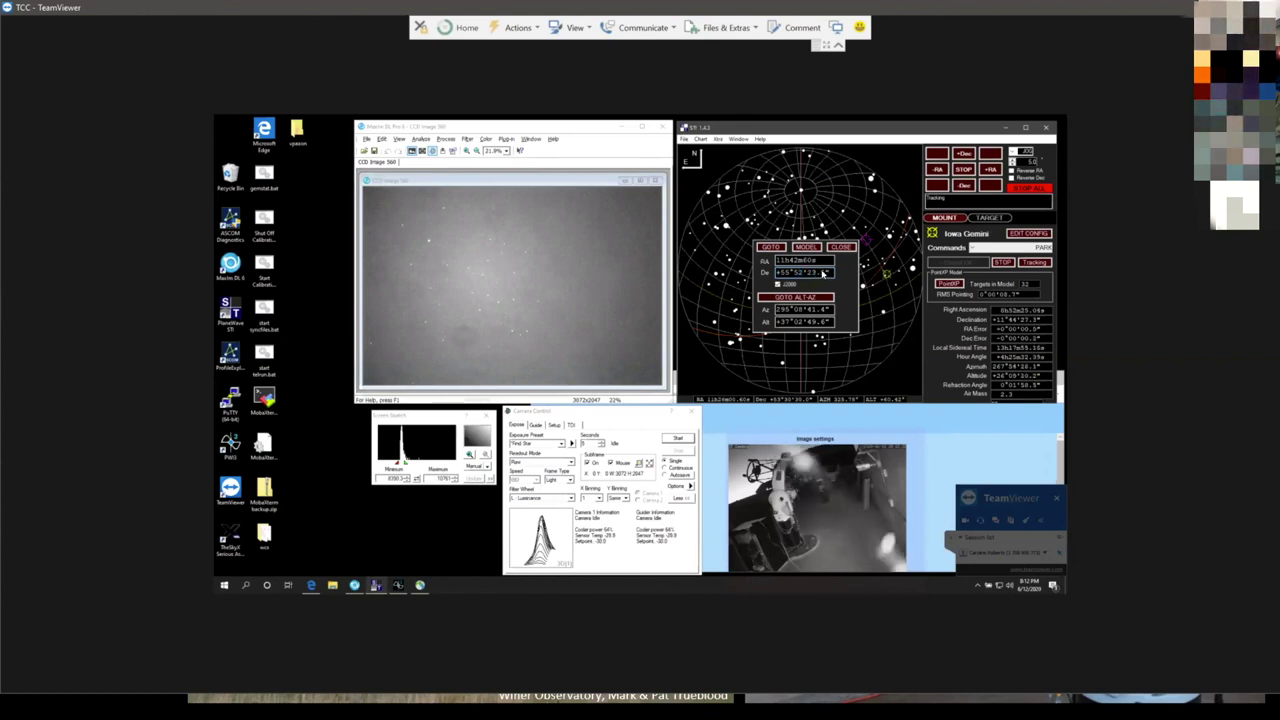
double_click(814, 272)
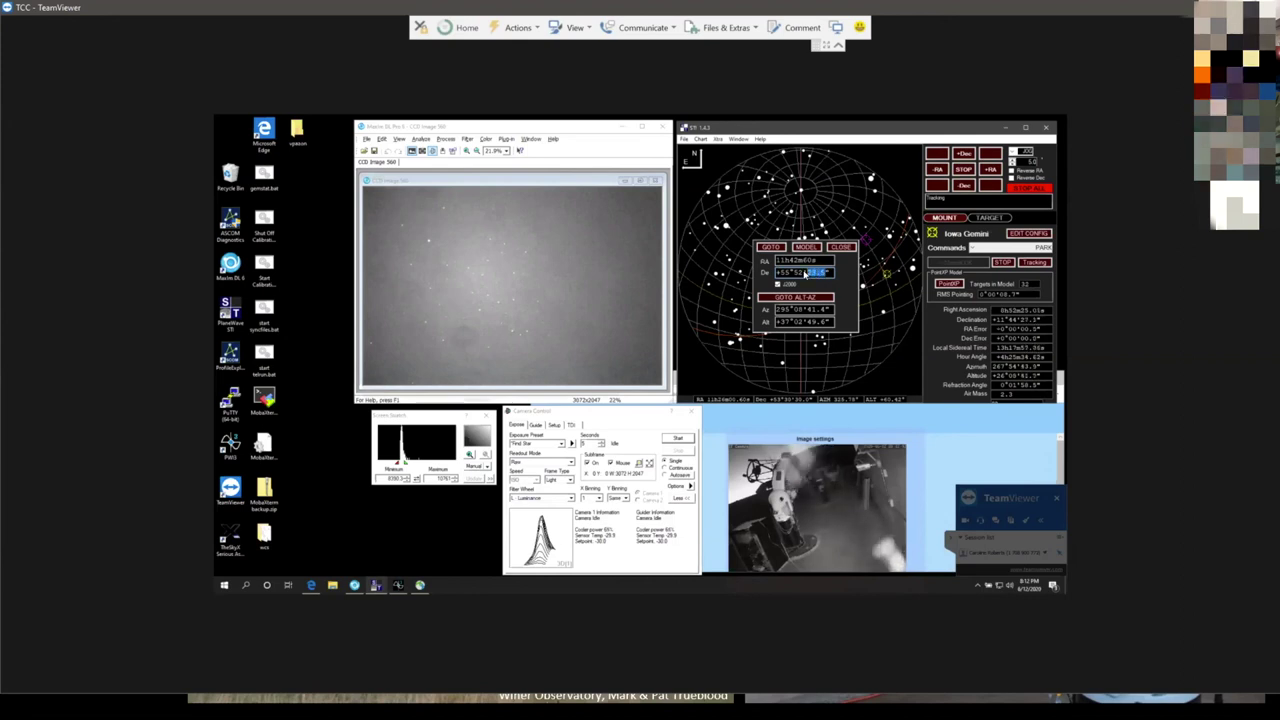
type("06")
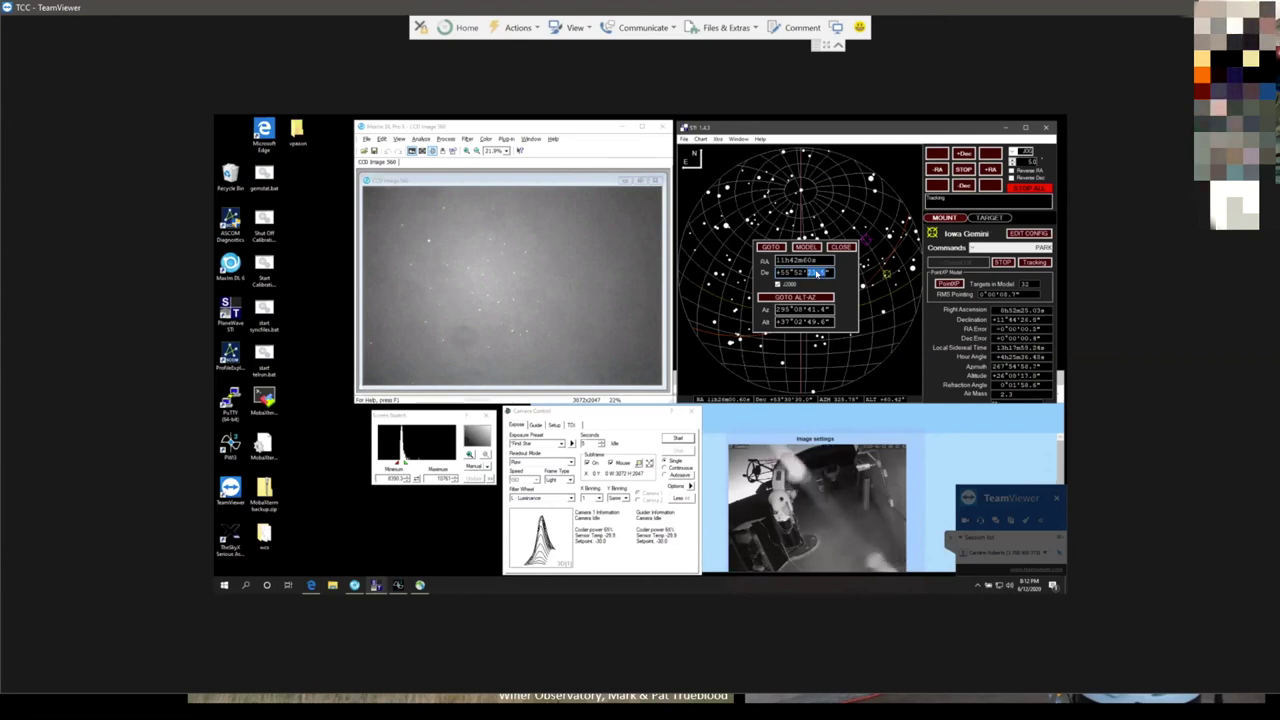
Step: Slew the telescope to the entered right ascension and declination, and close the goto dialog
left_click(791, 262)
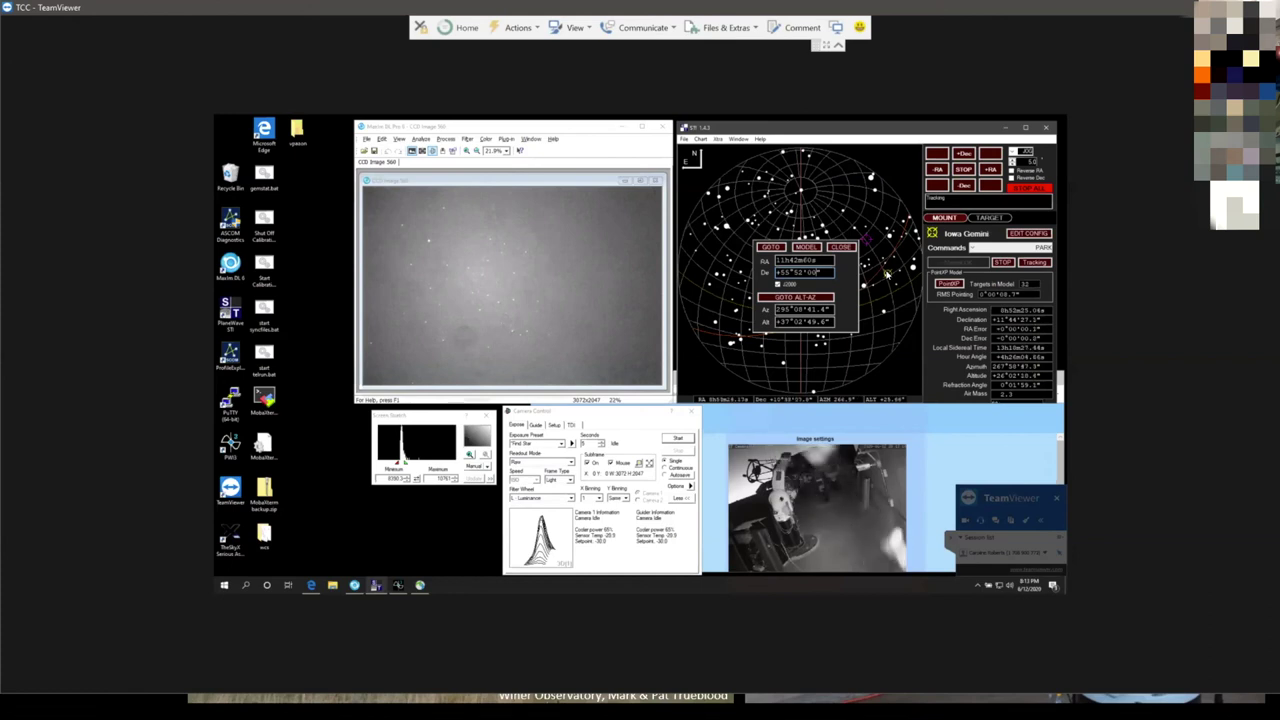
left_click_drag(776, 251, 728, 246)
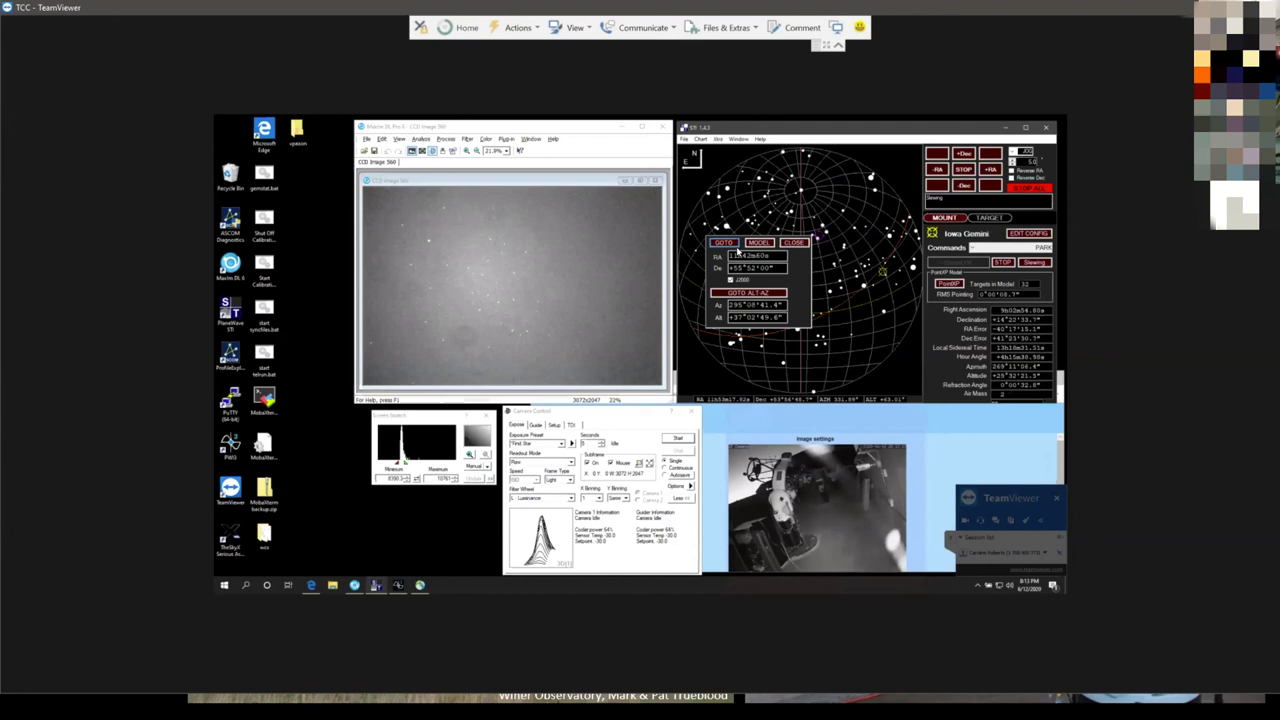
left_click(792, 243)
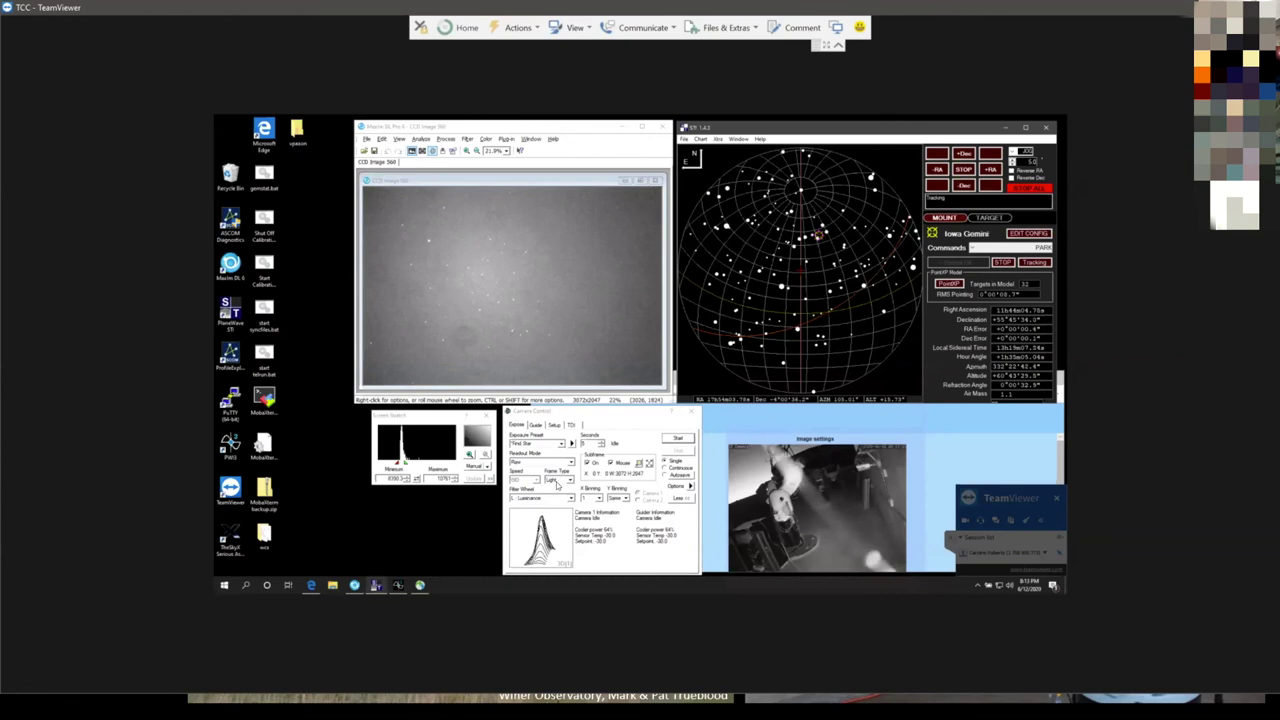
Step: Take a single 120-second exposure through the Luminance filter and lower the screen stretch range to brighten the image
left_click(579, 443)
double_click(581, 443)
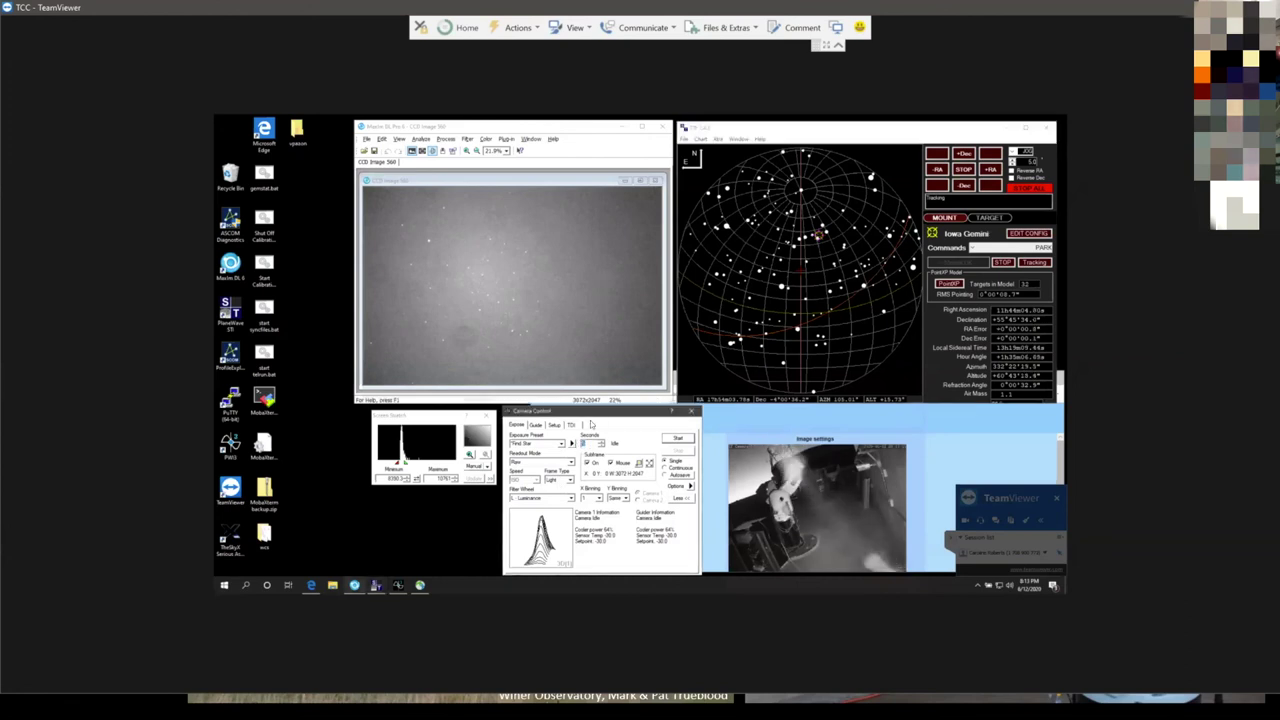
type("120")
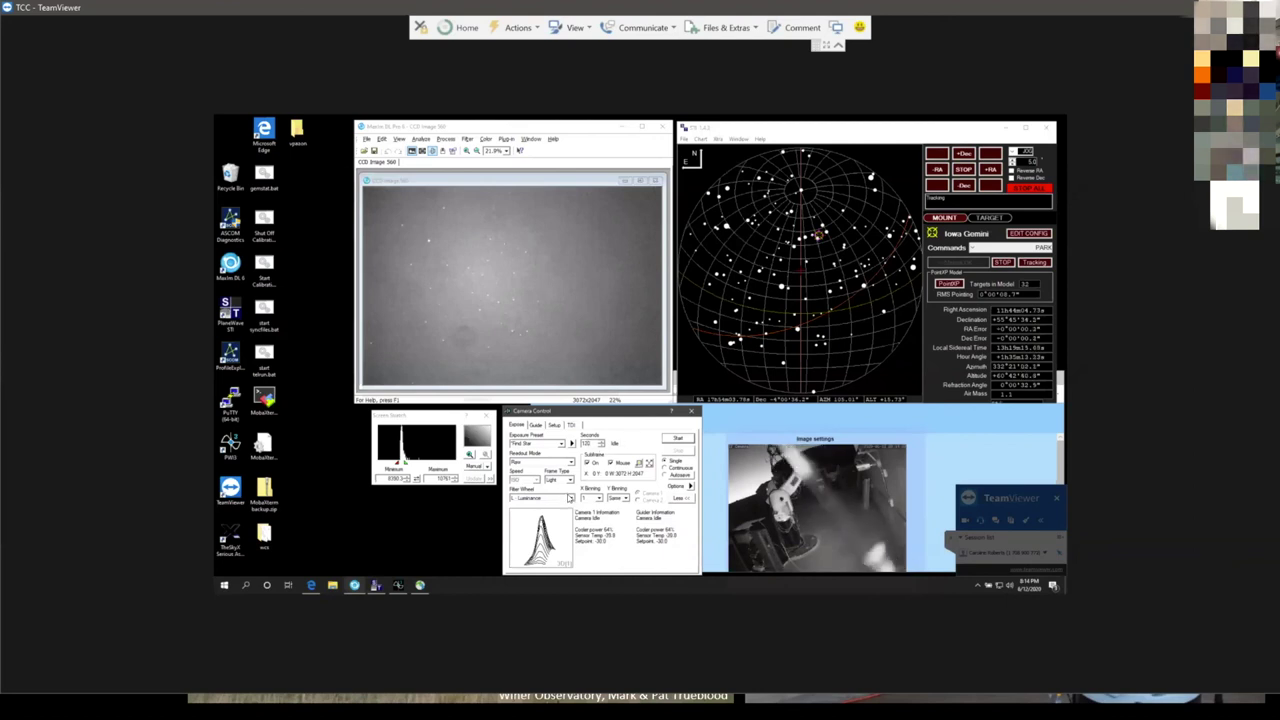
left_click(570, 498)
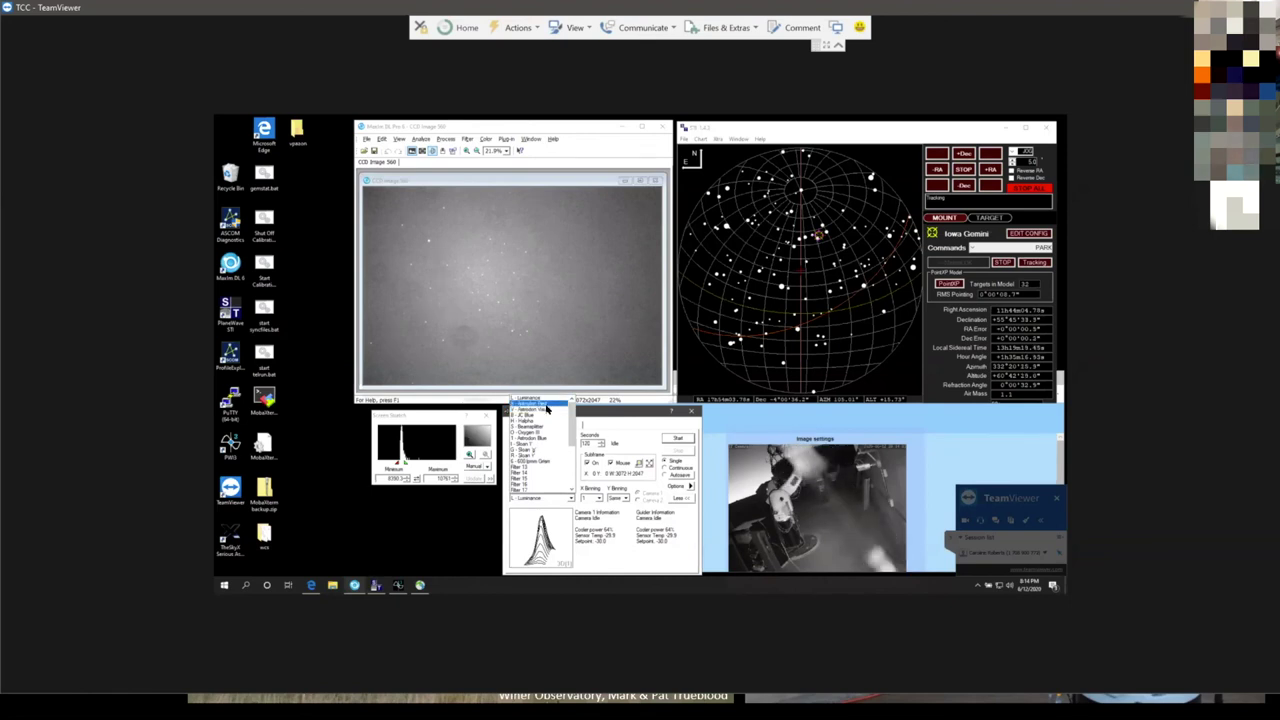
left_click(548, 399)
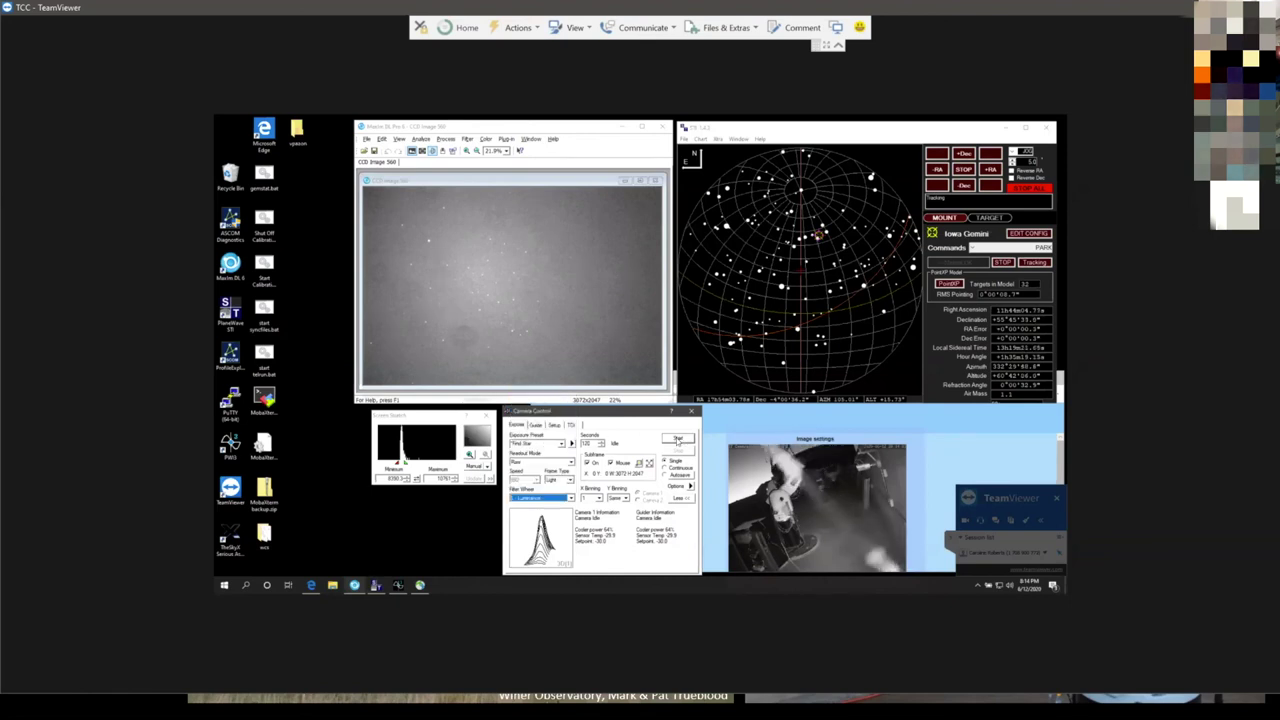
left_click(676, 440)
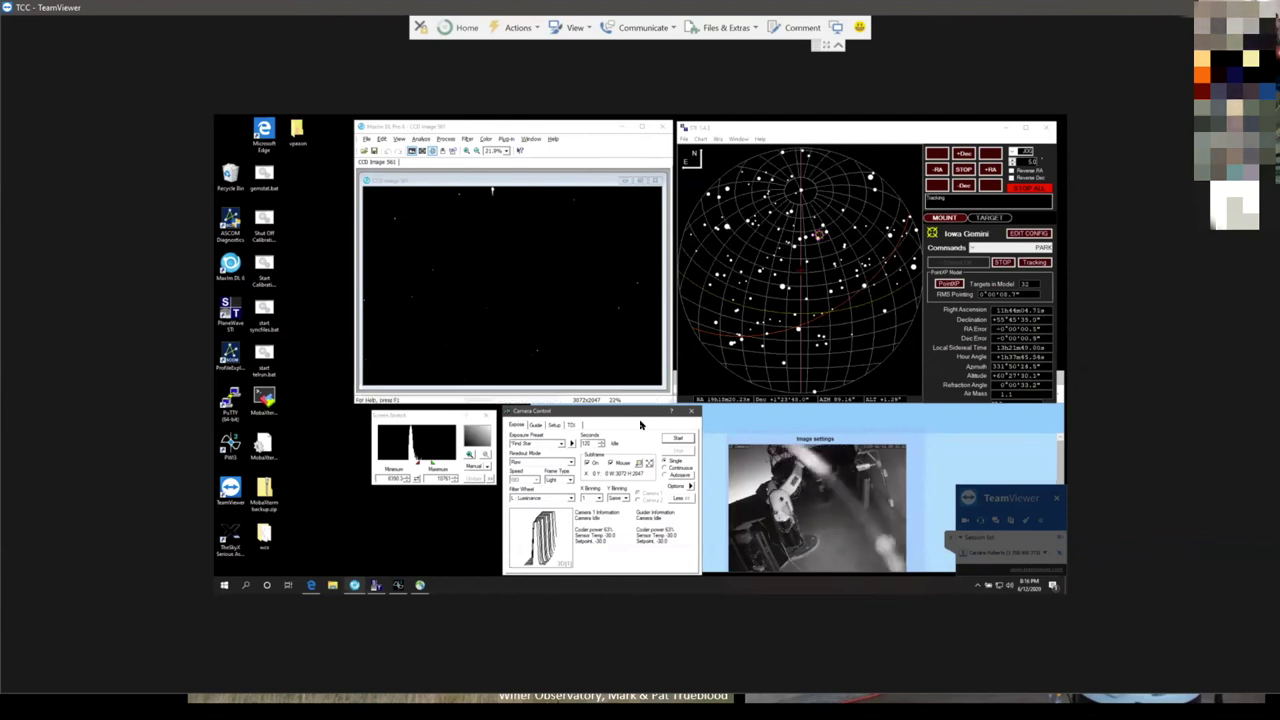
left_click_drag(420, 463, 407, 463)
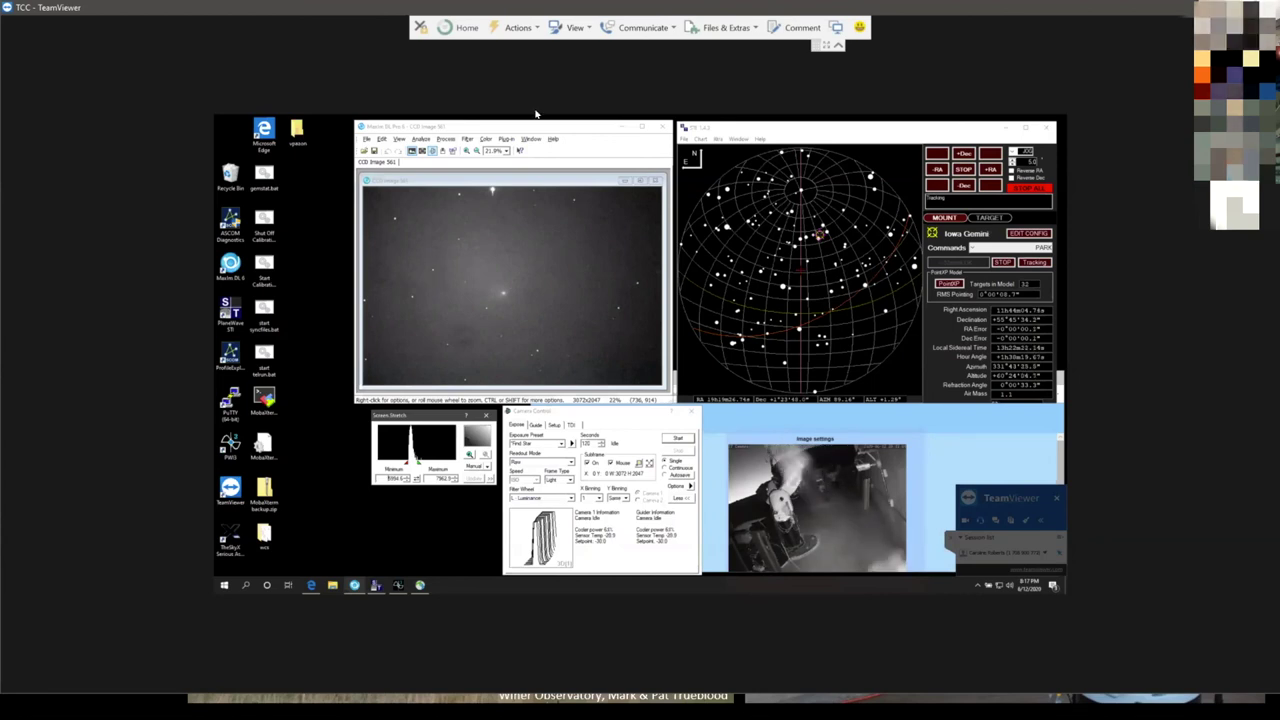
Step: Save the new CCD image as panstarrs.fit in the topmost folder on the Desktop
left_click(367, 139)
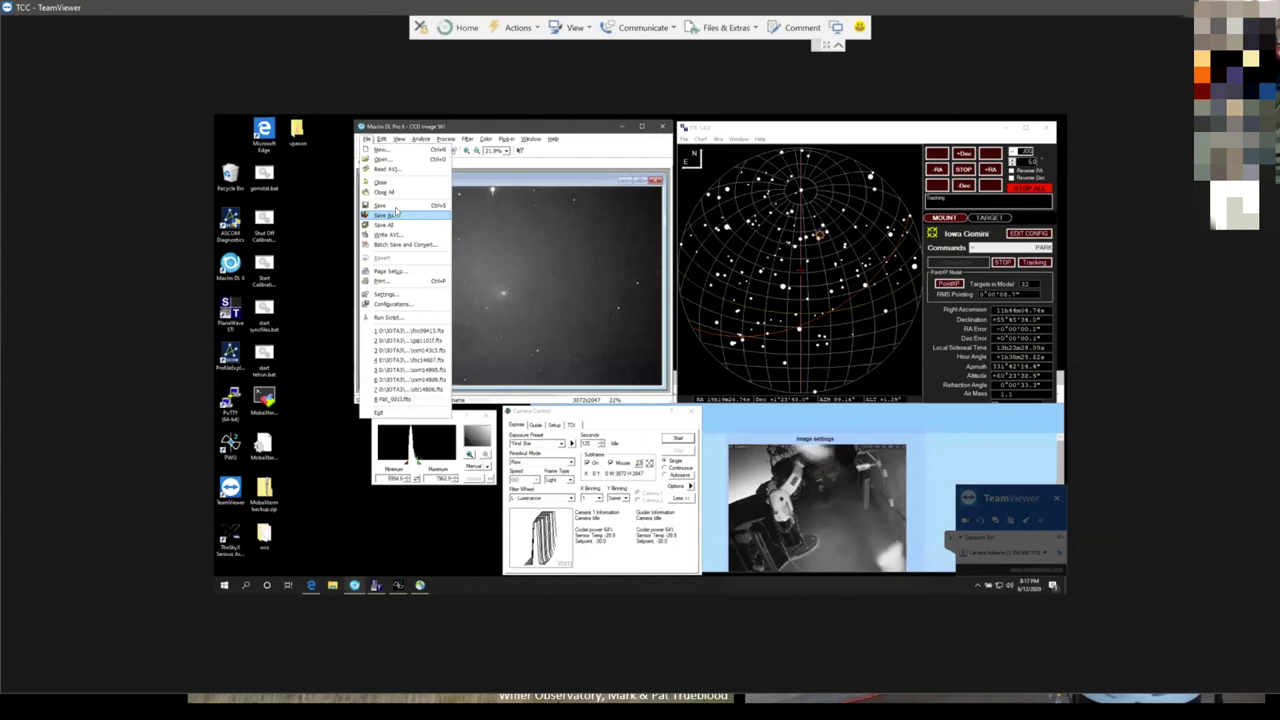
left_click(396, 212)
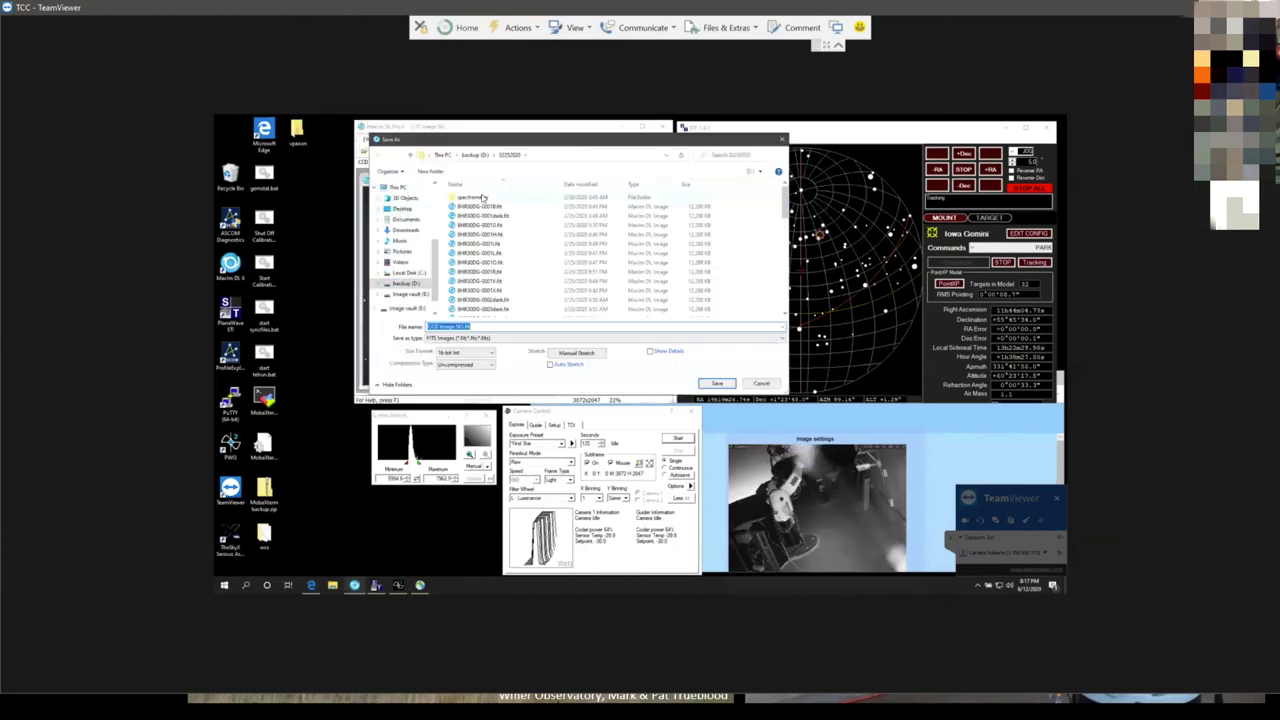
left_click(407, 209)
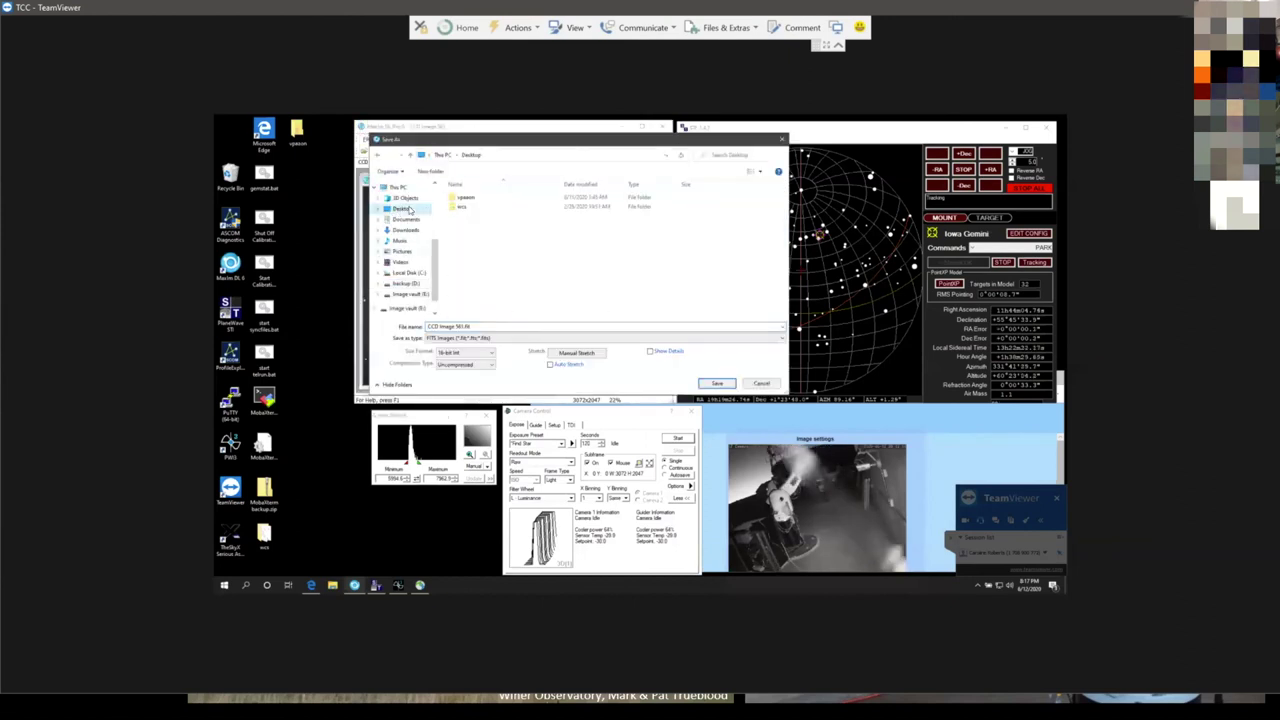
double_click(472, 197)
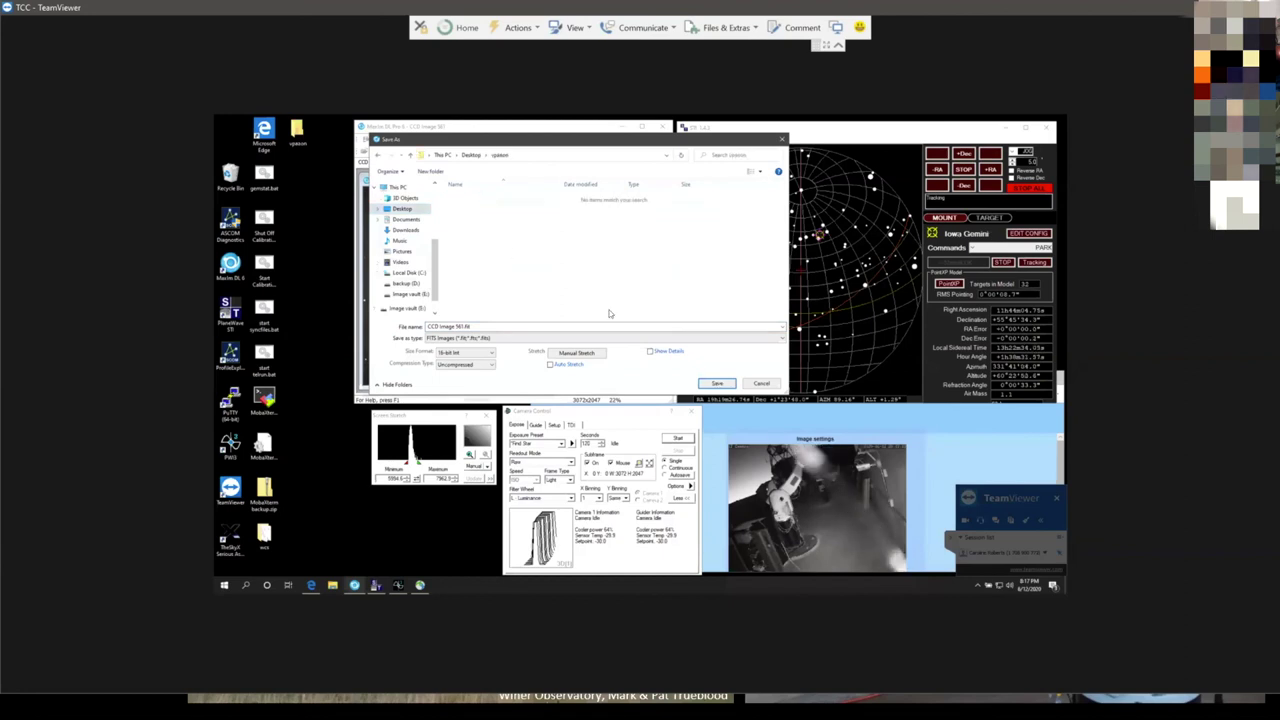
left_click_drag(484, 327, 407, 338)
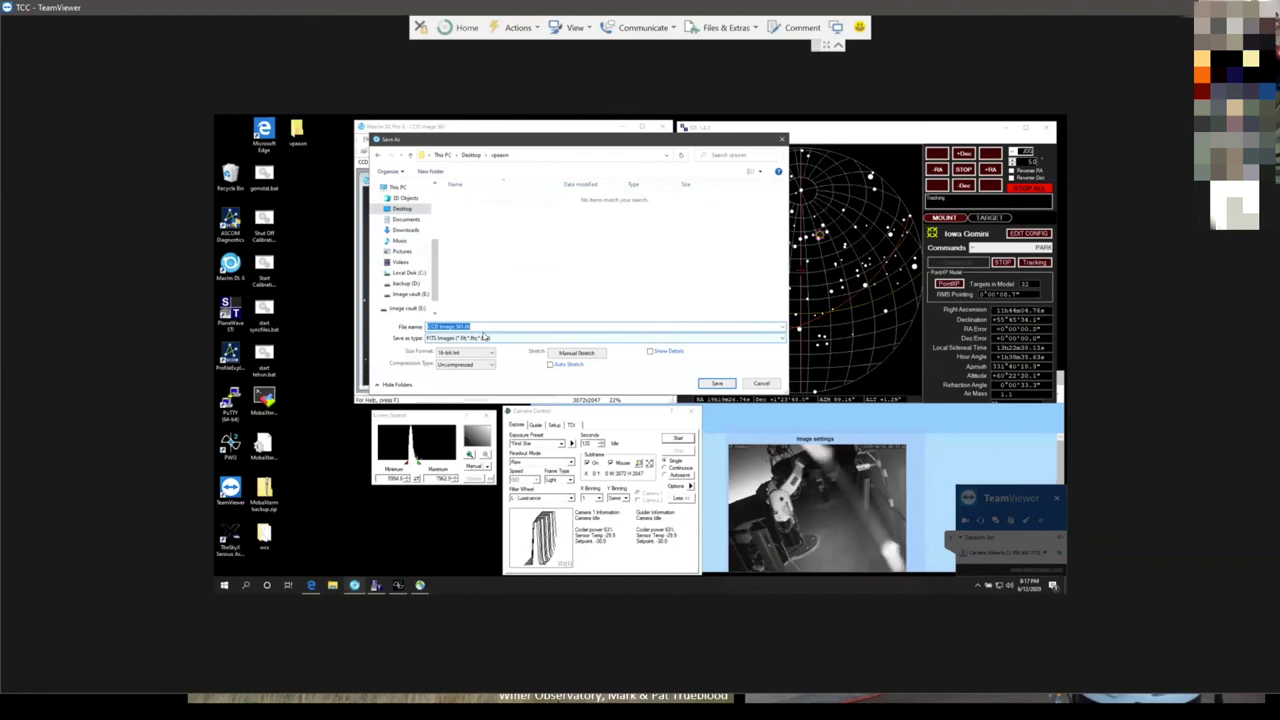
type("d")
type("ointing")
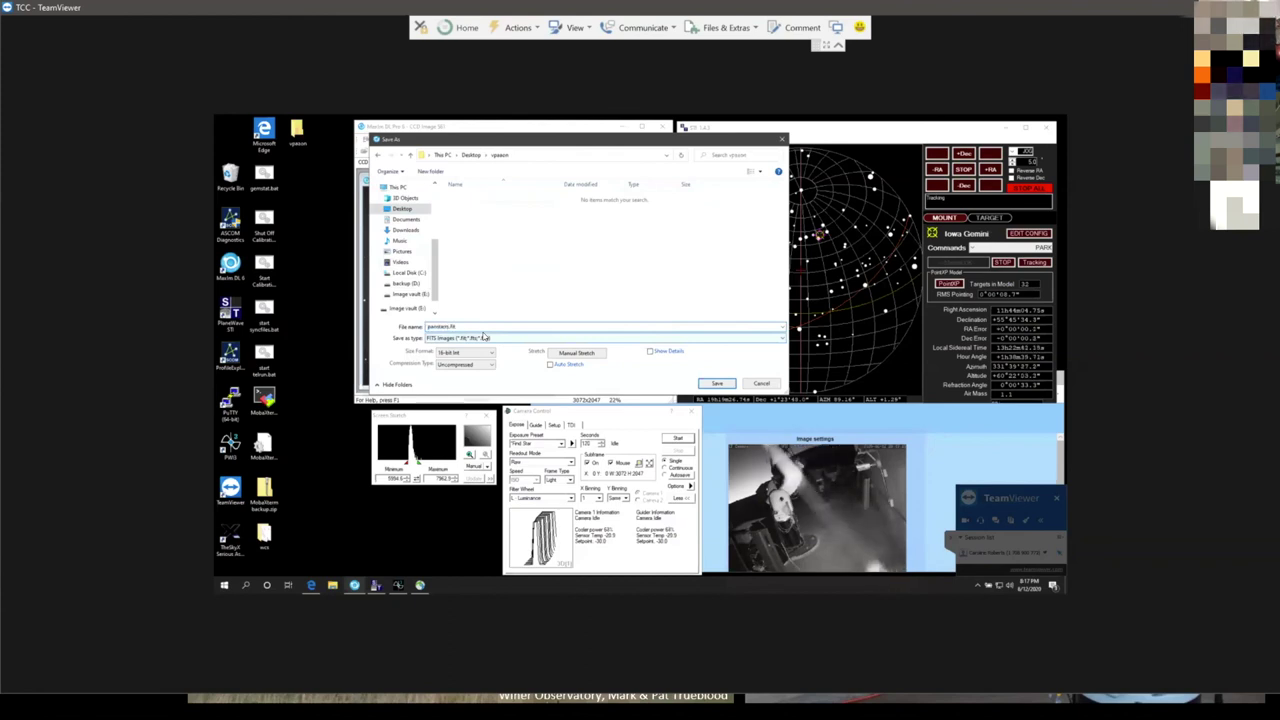
left_click(717, 384)
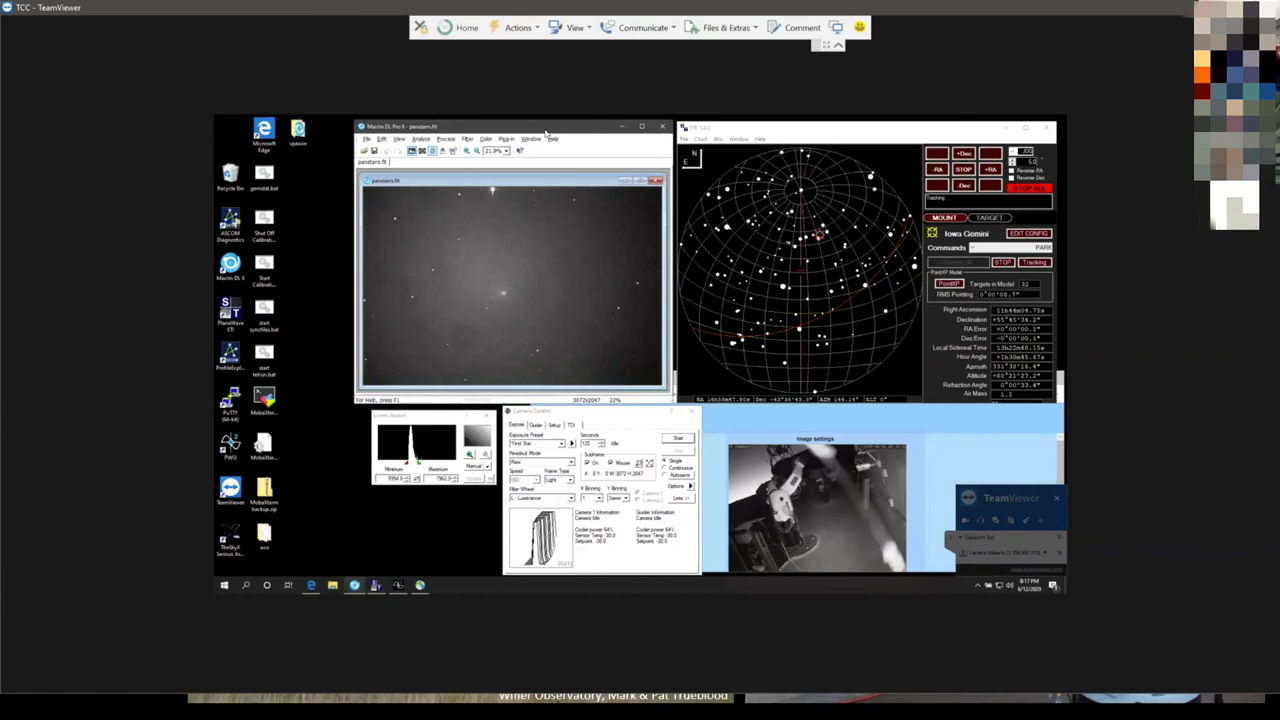
Step: Open the sky chart's goto dialog again and set the target right ascension to 09h55m33s
left_click(832, 252)
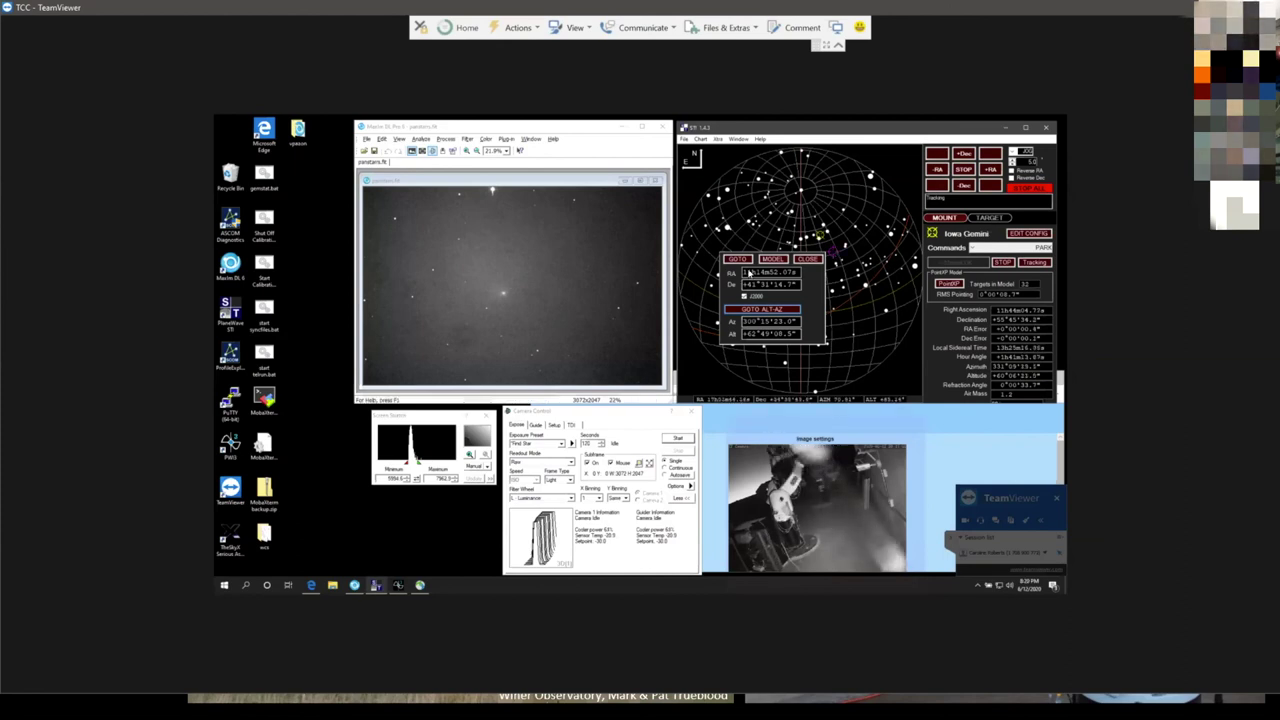
left_click_drag(748, 272, 740, 271)
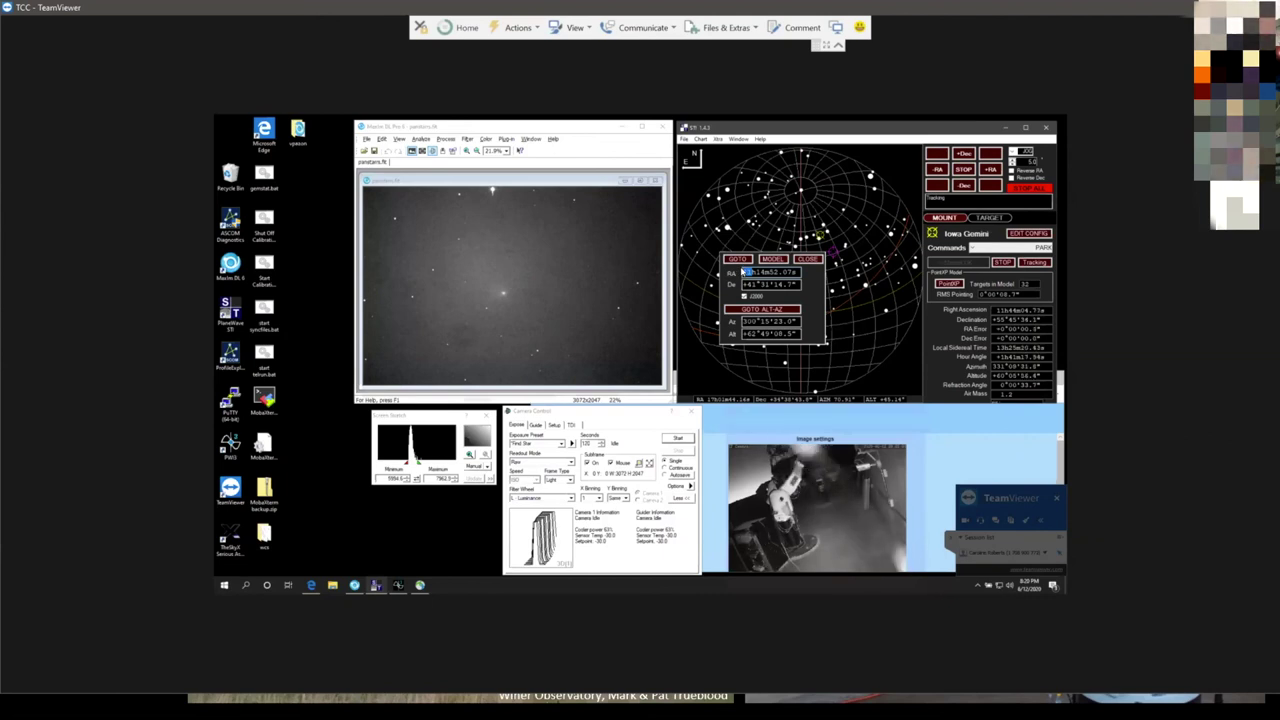
type("0")
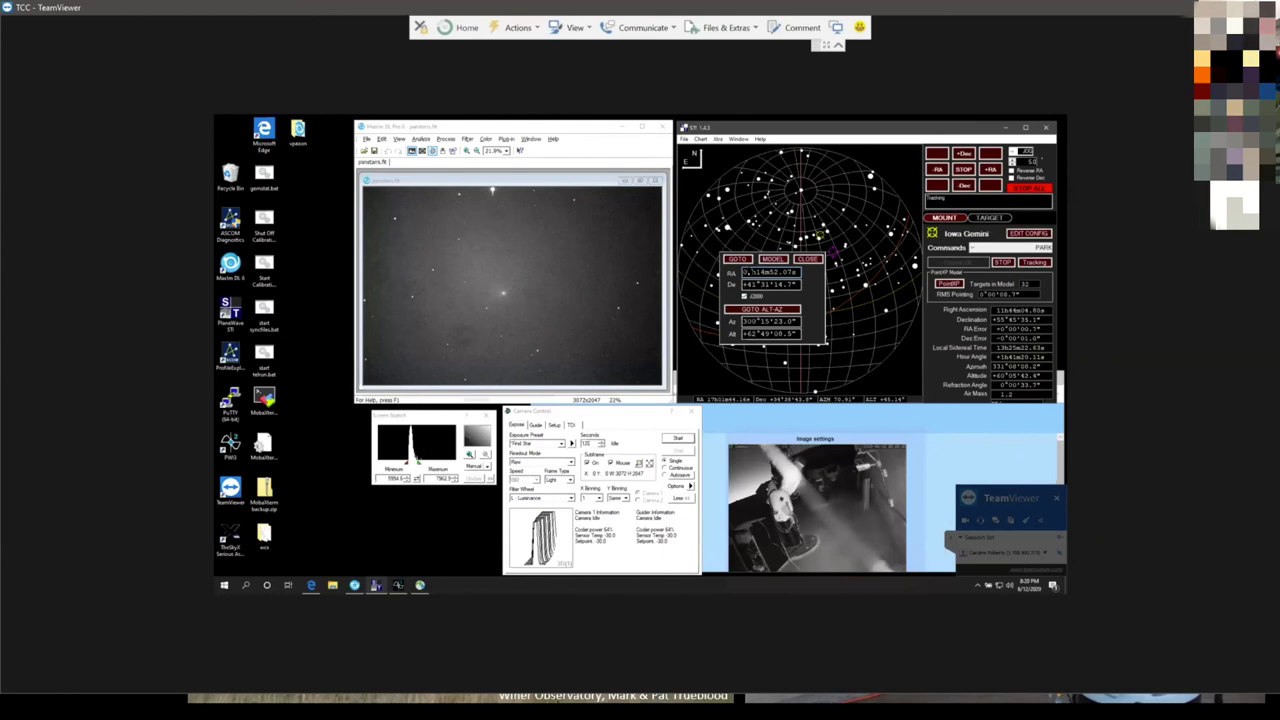
type("9h")
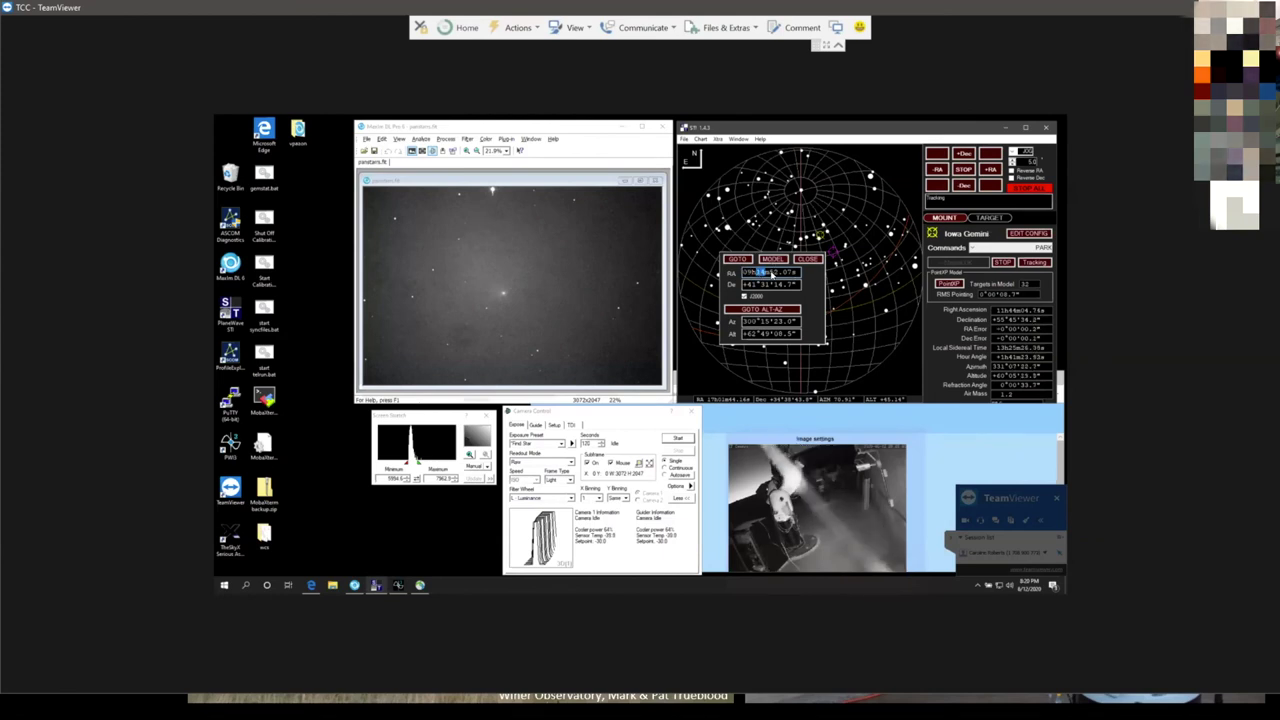
type("55")
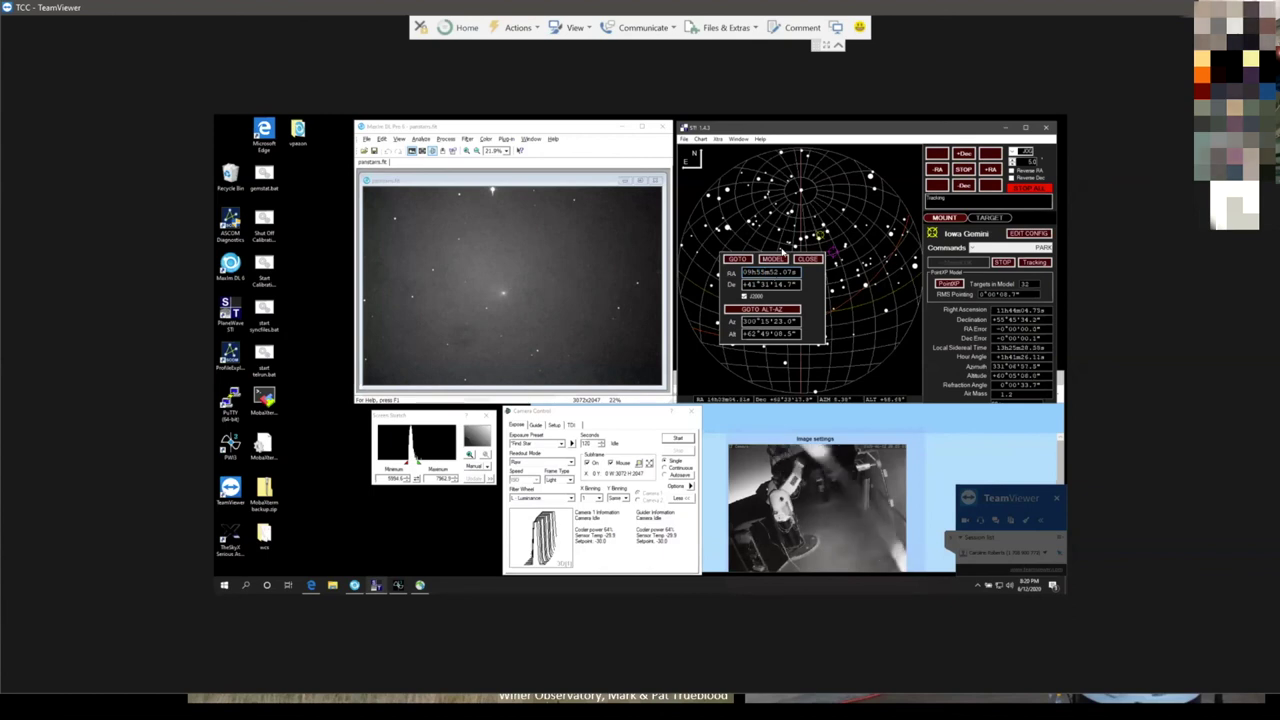
double_click(786, 273)
left_click_drag(783, 272, 770, 271)
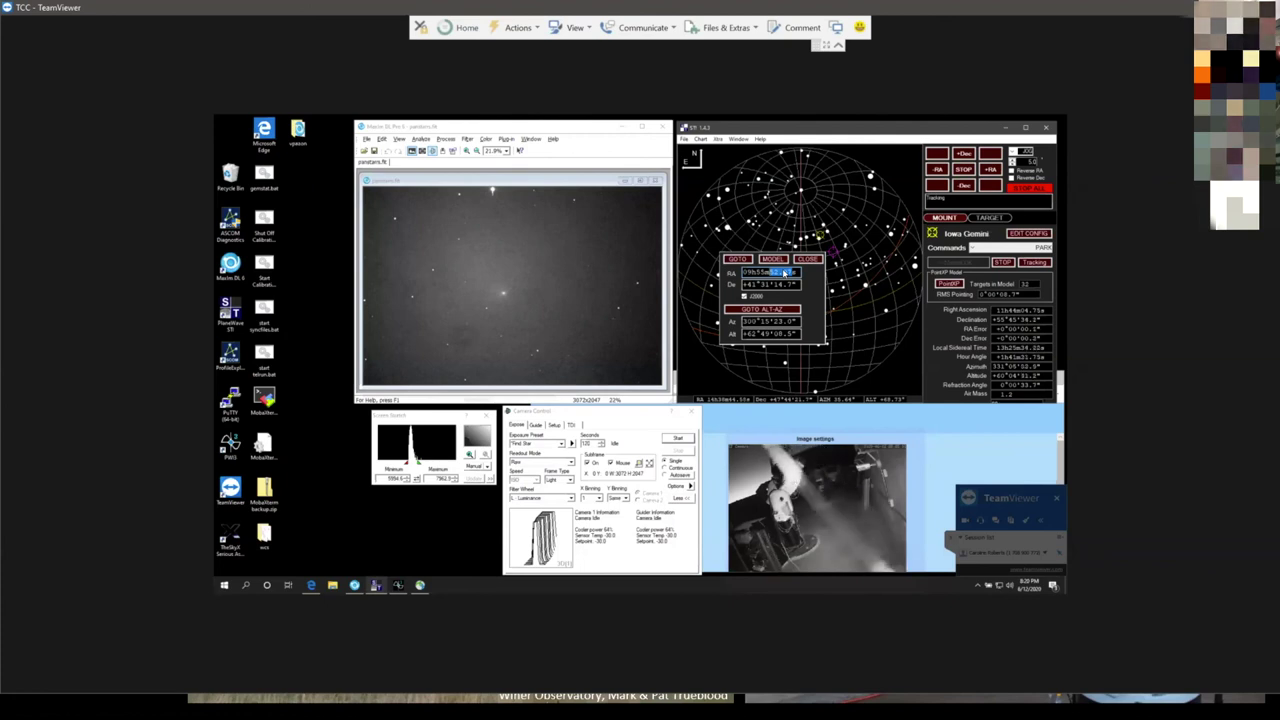
type("33s")
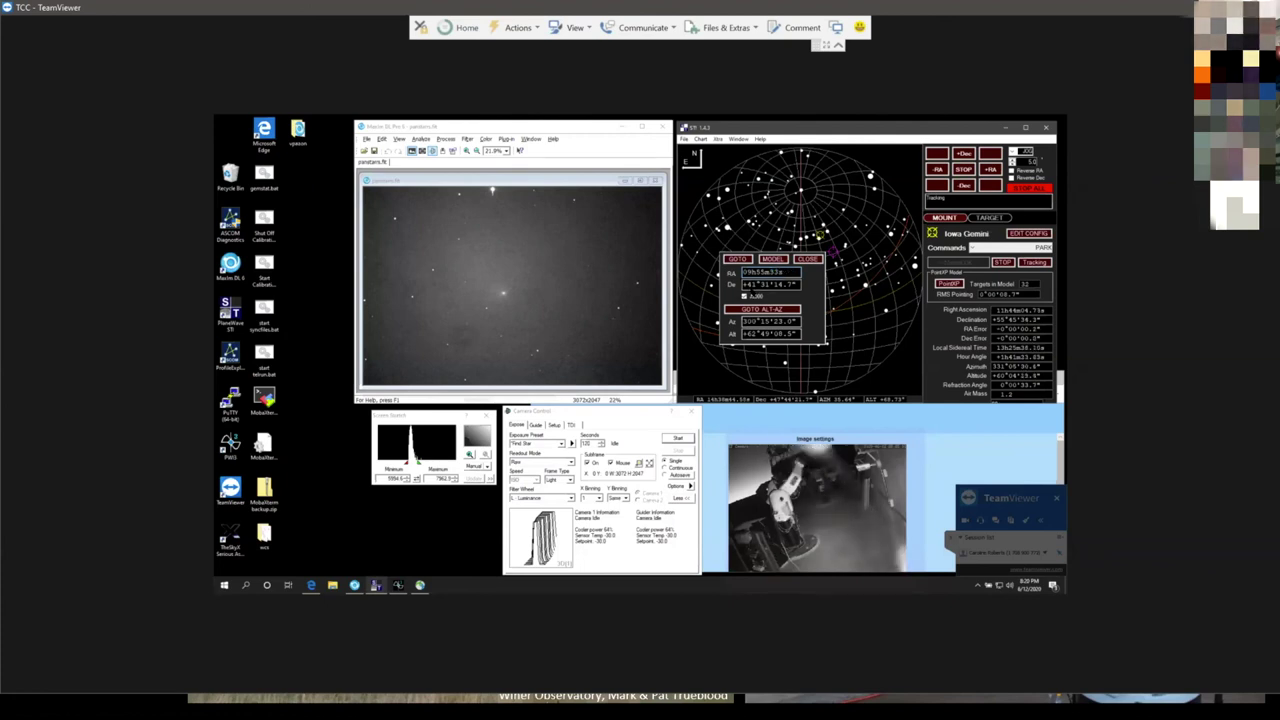
Step: Set the target declination to +69°03'55", slew the telescope to the coordinates, and close the goto dialog
double_click(750, 285)
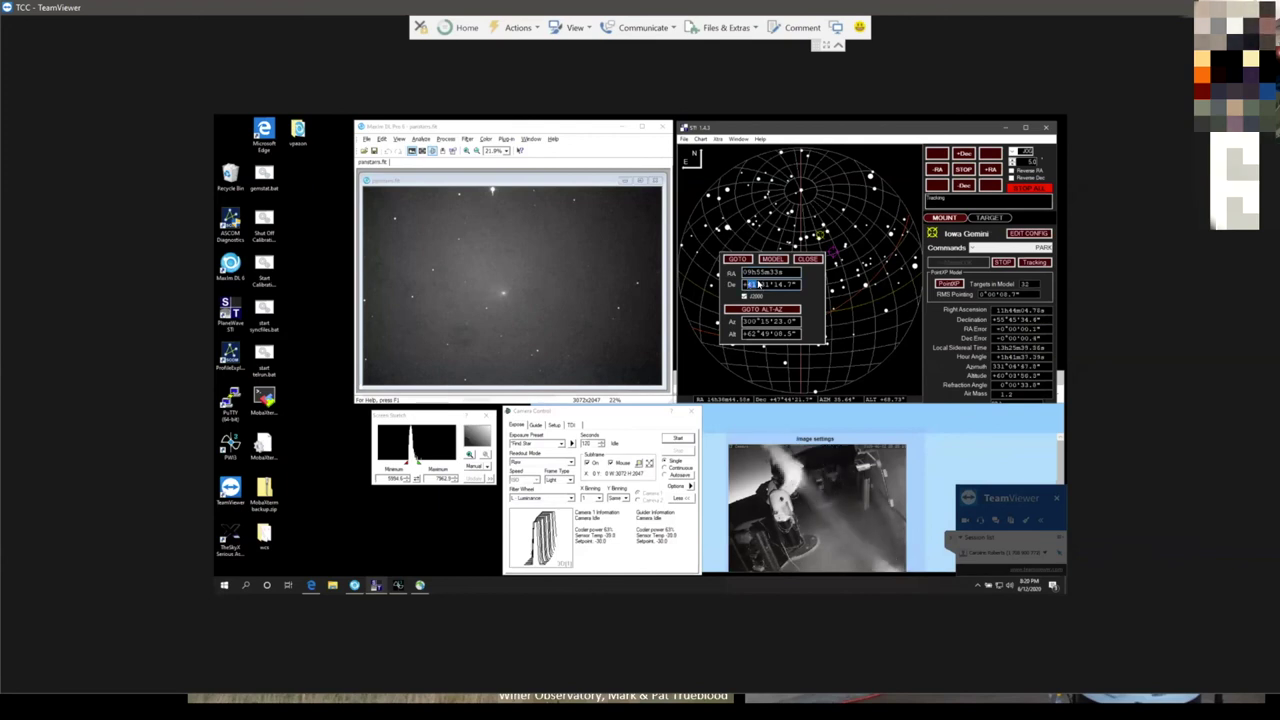
type("+69")
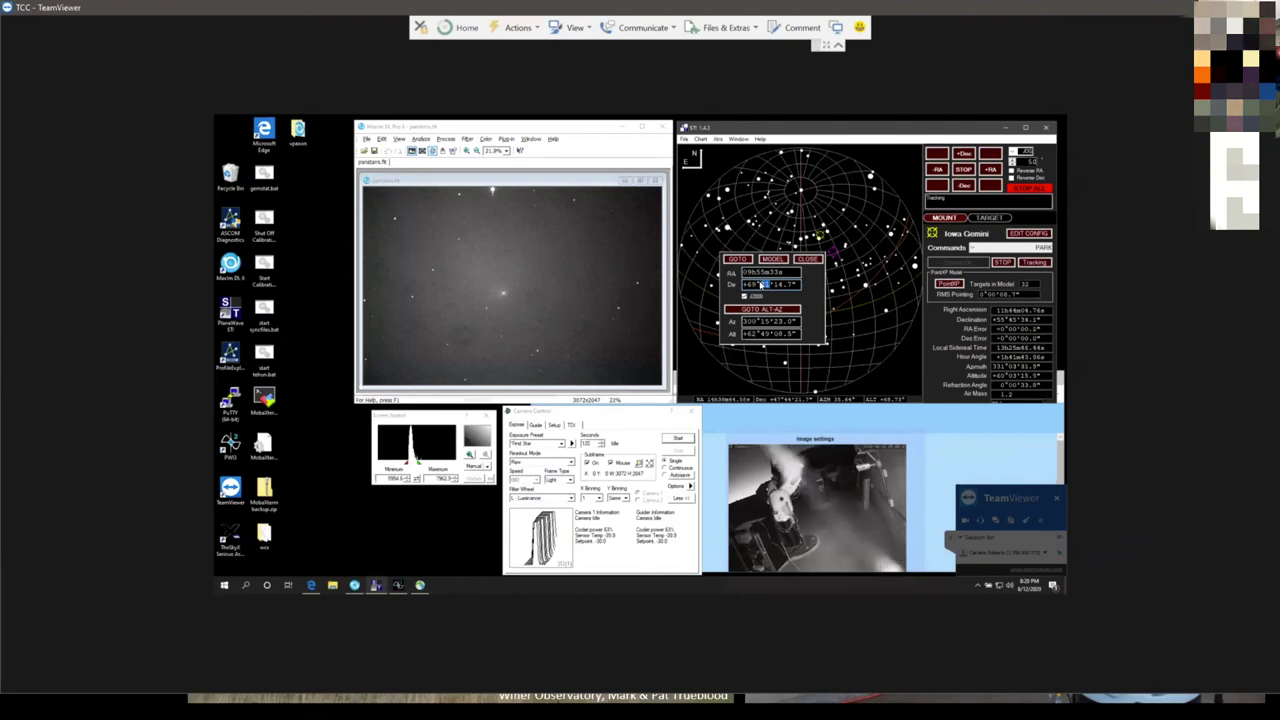
left_click(762, 284)
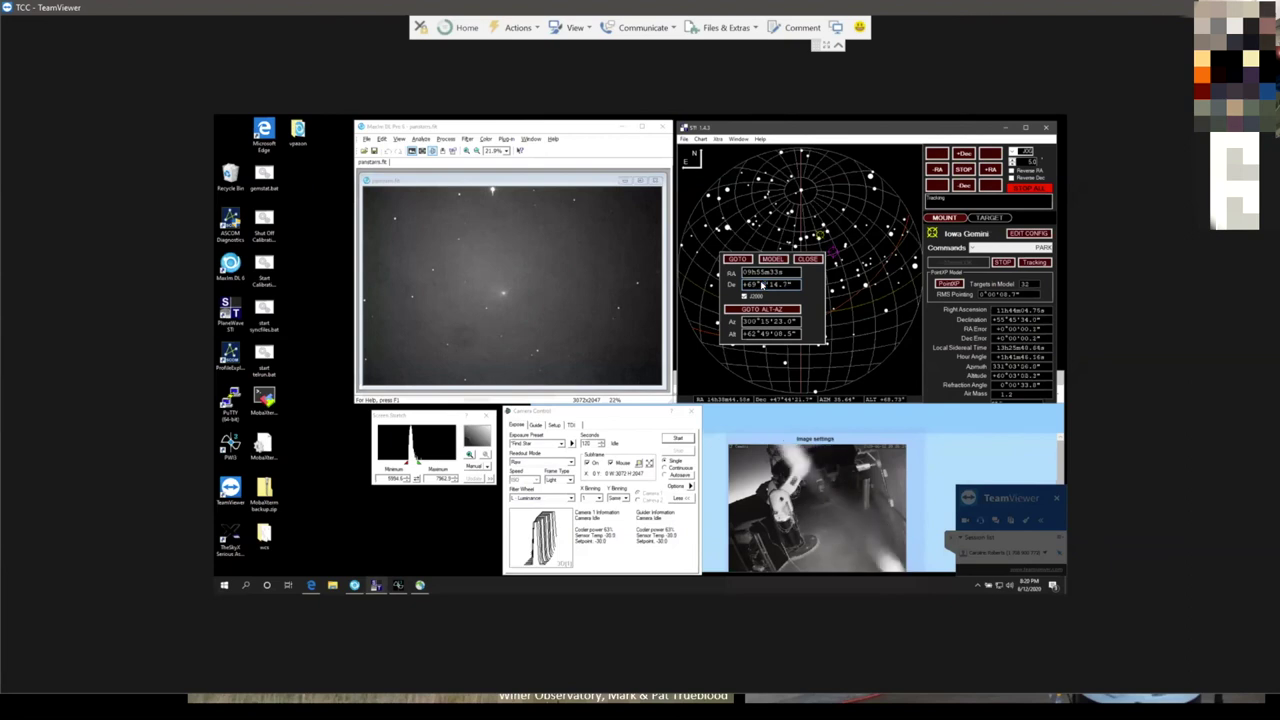
left_click_drag(796, 285, 772, 286)
type("55")
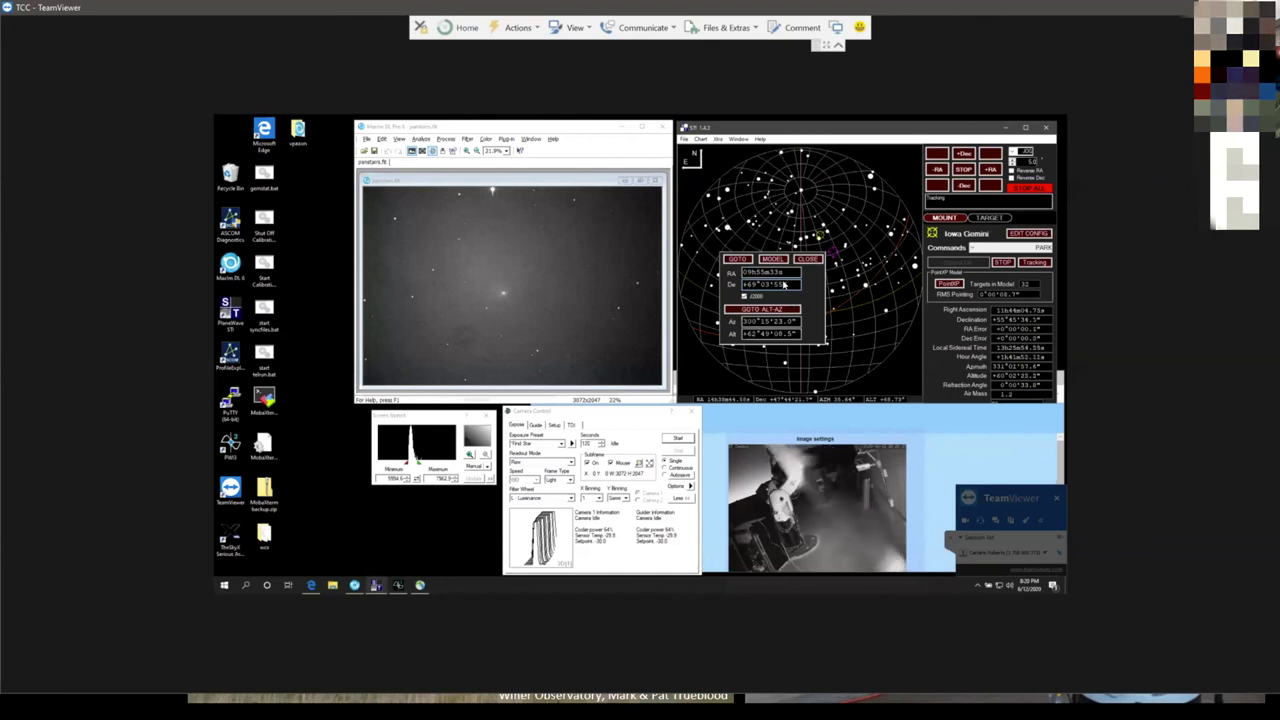
left_click(731, 260)
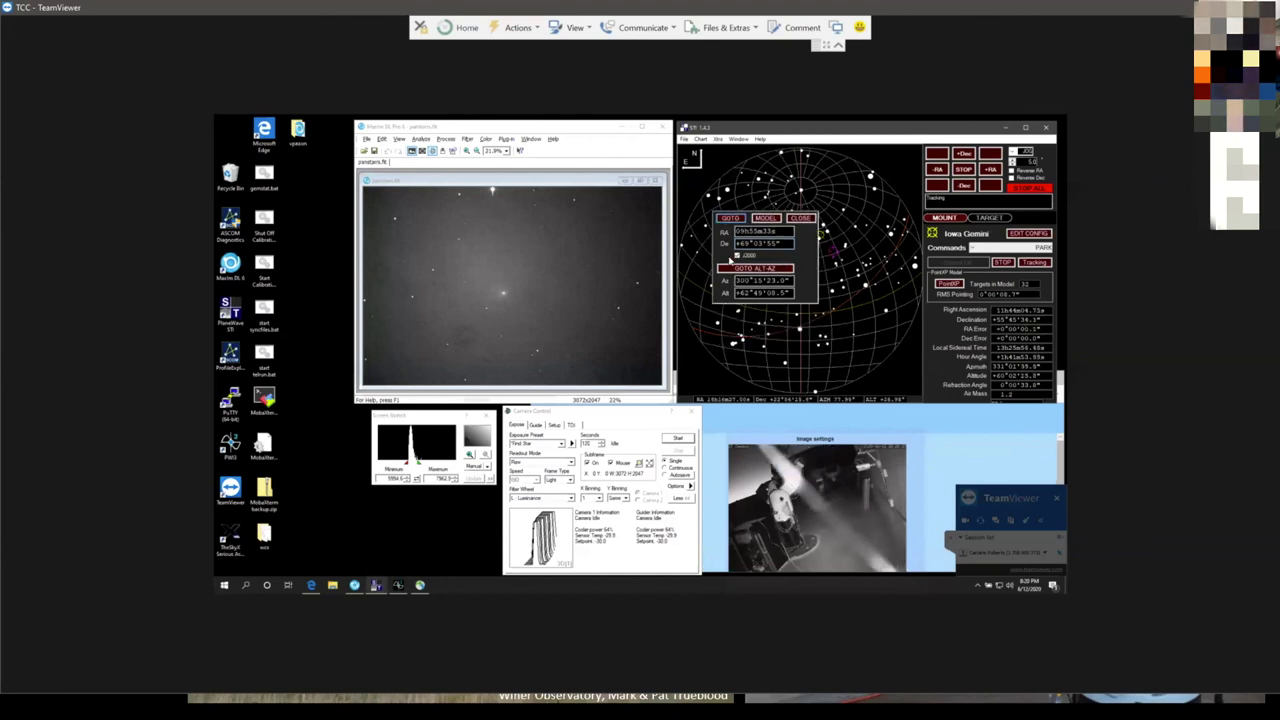
left_click(795, 217)
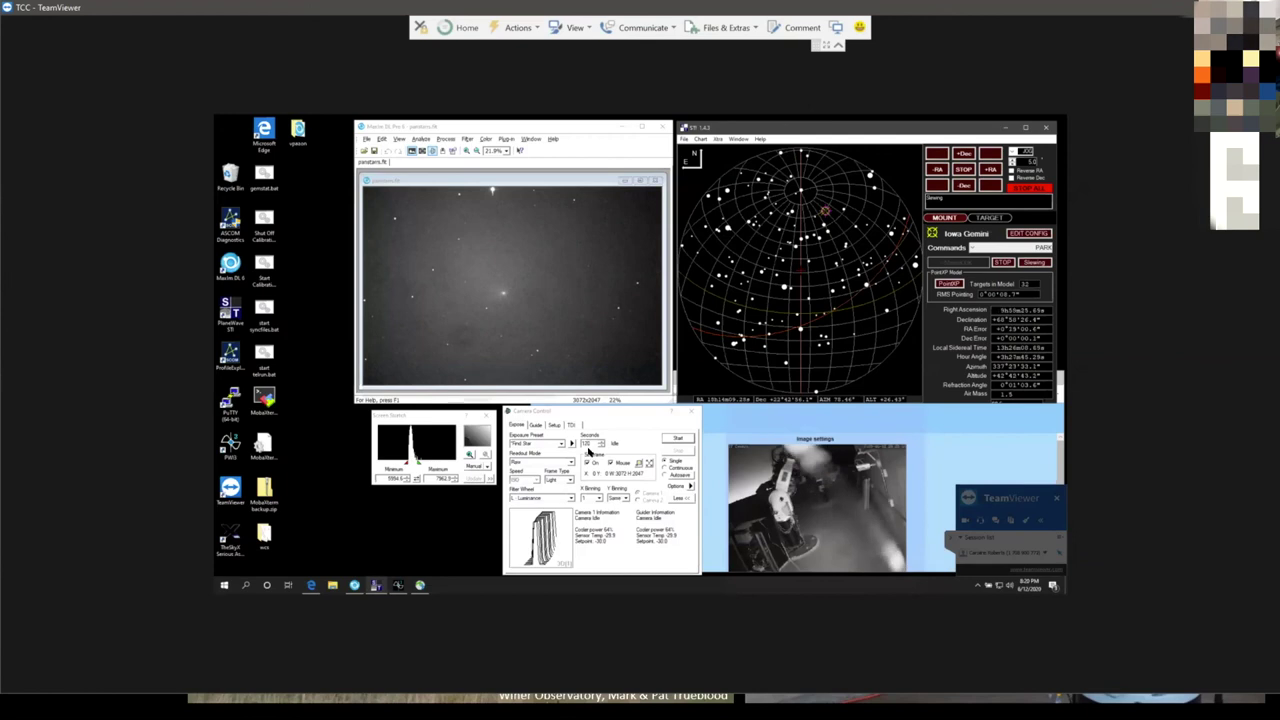
Step: Set the exposure time to 60 seconds, choose the Sloan r filter, and take a single exposure of the target
left_click(590, 443)
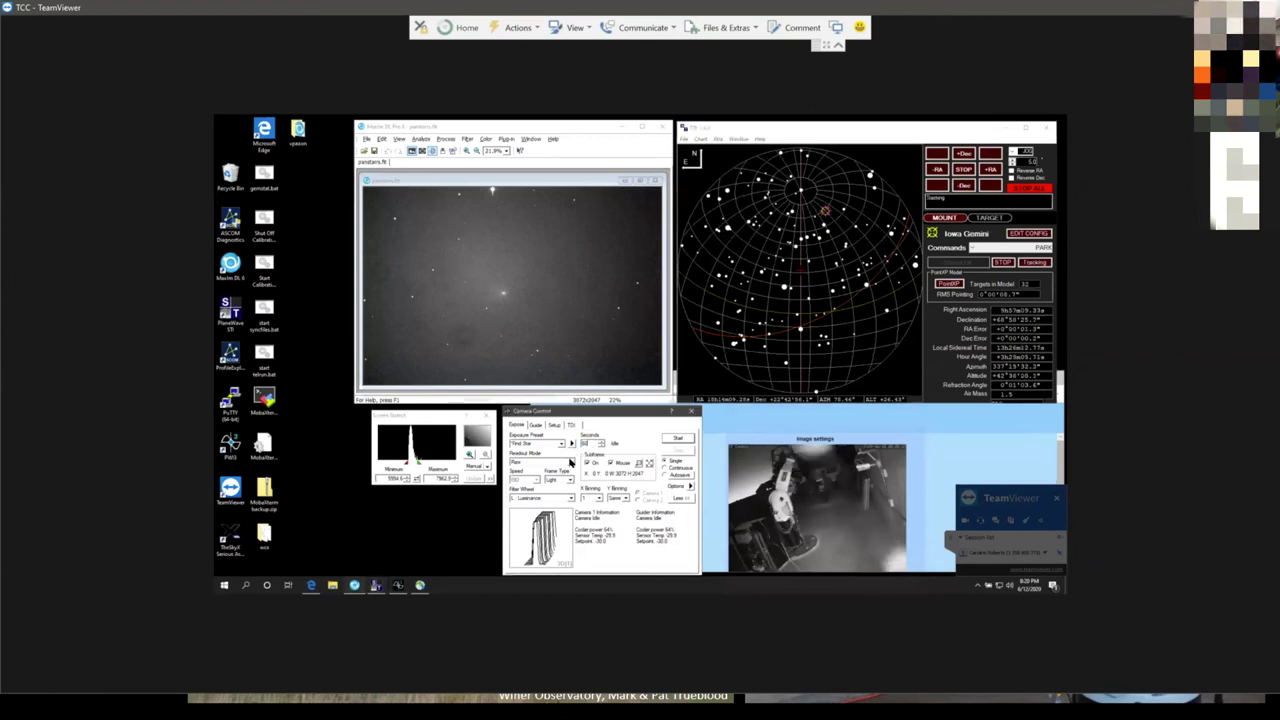
left_click(548, 499)
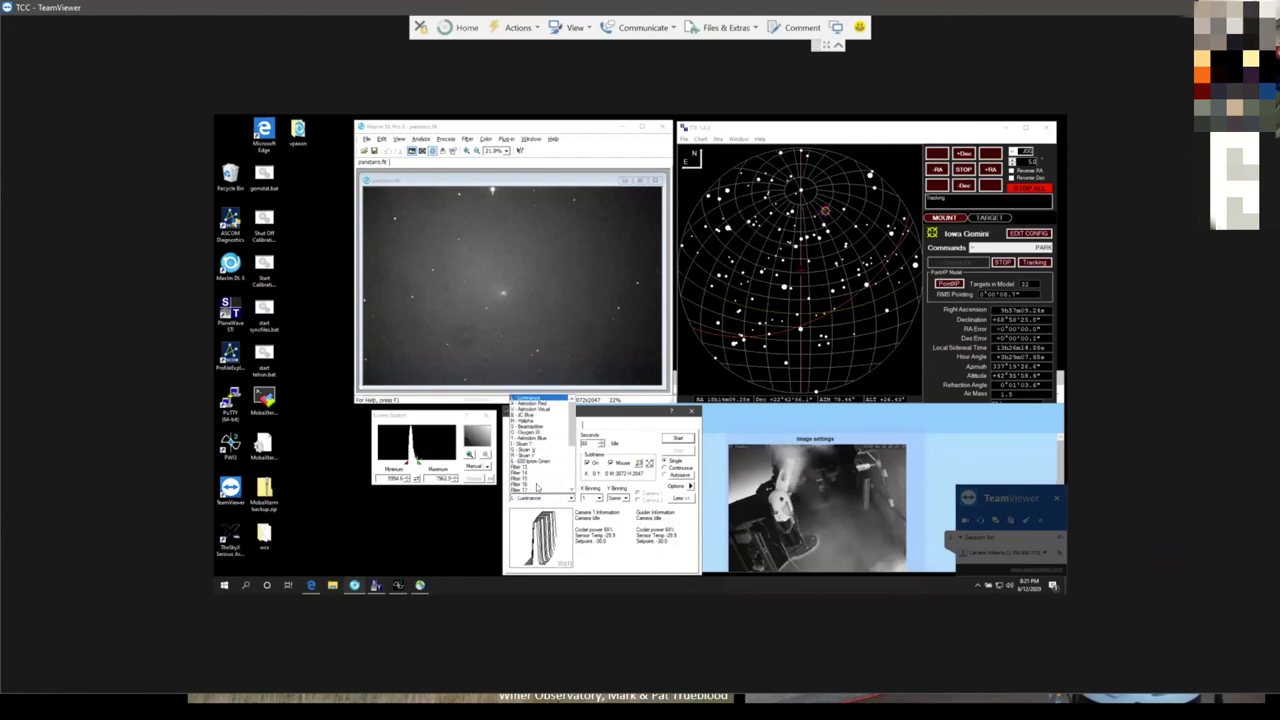
left_click(543, 450)
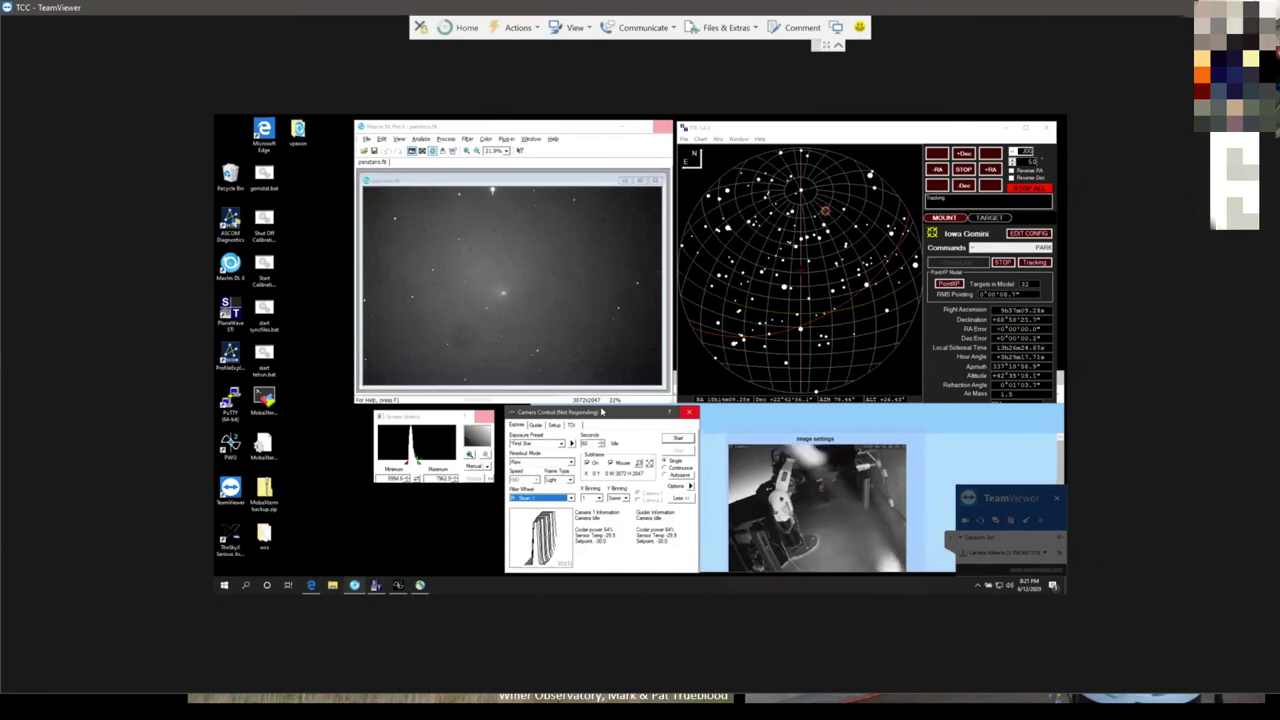
left_click(668, 437)
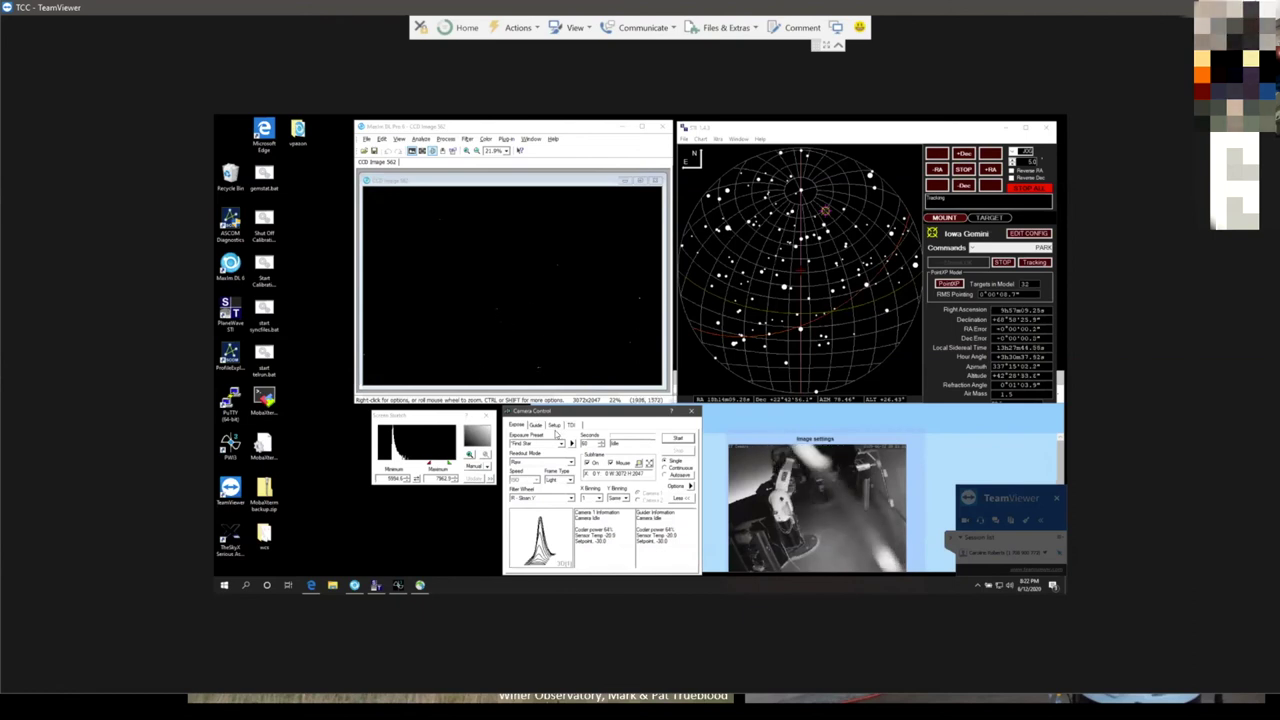
Step: Lower the screen stretch minimum and maximum around the histogram peak to bring out the galaxy in the new image
left_click(393, 465)
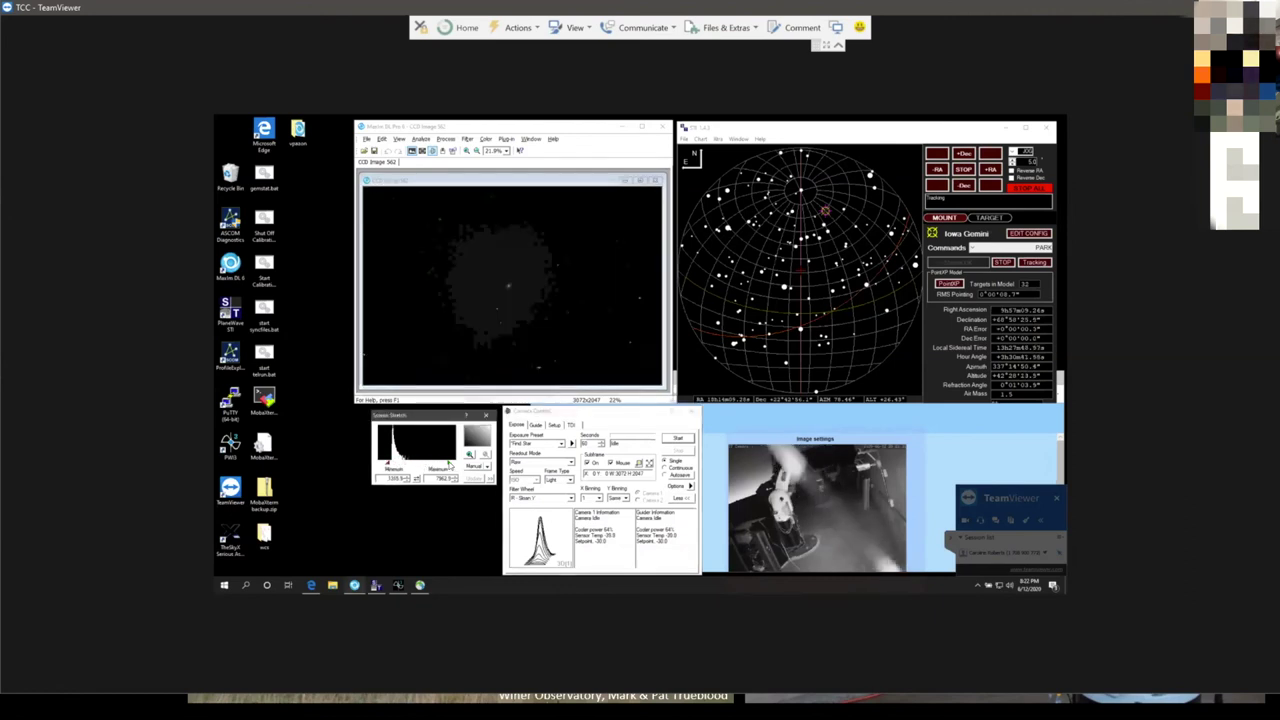
left_click_drag(441, 467, 386, 462)
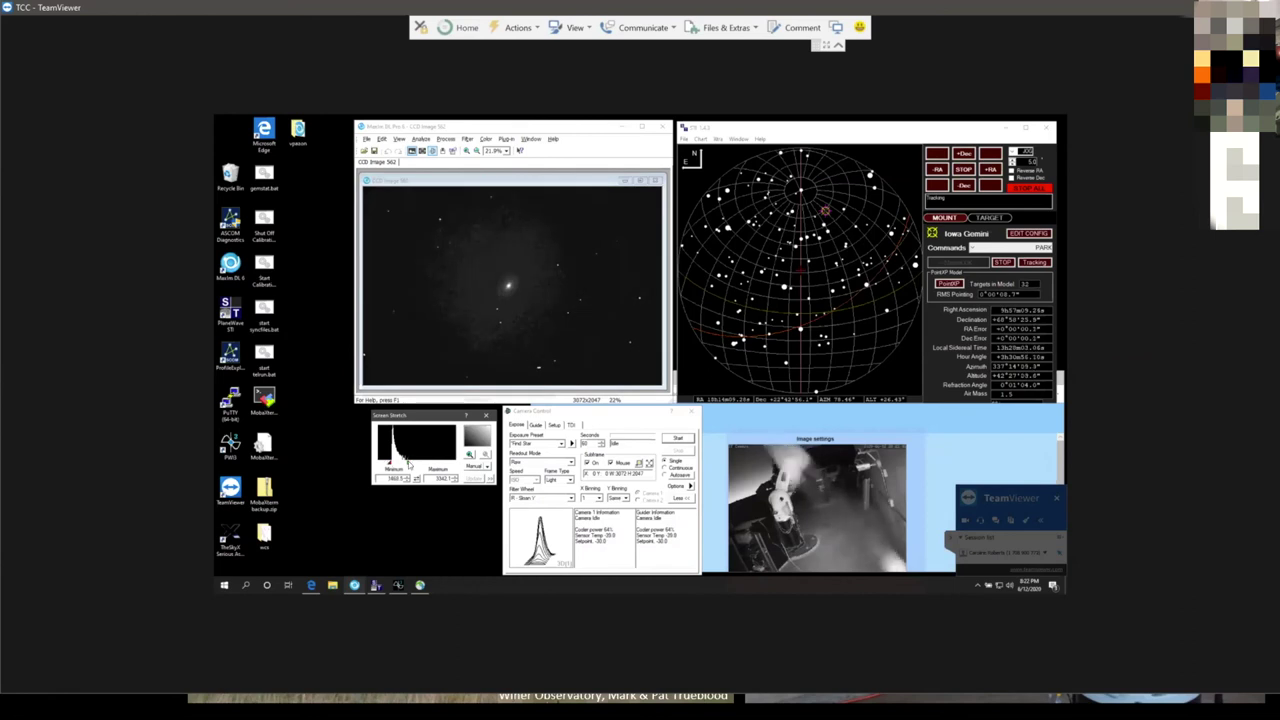
left_click_drag(408, 465, 406, 463)
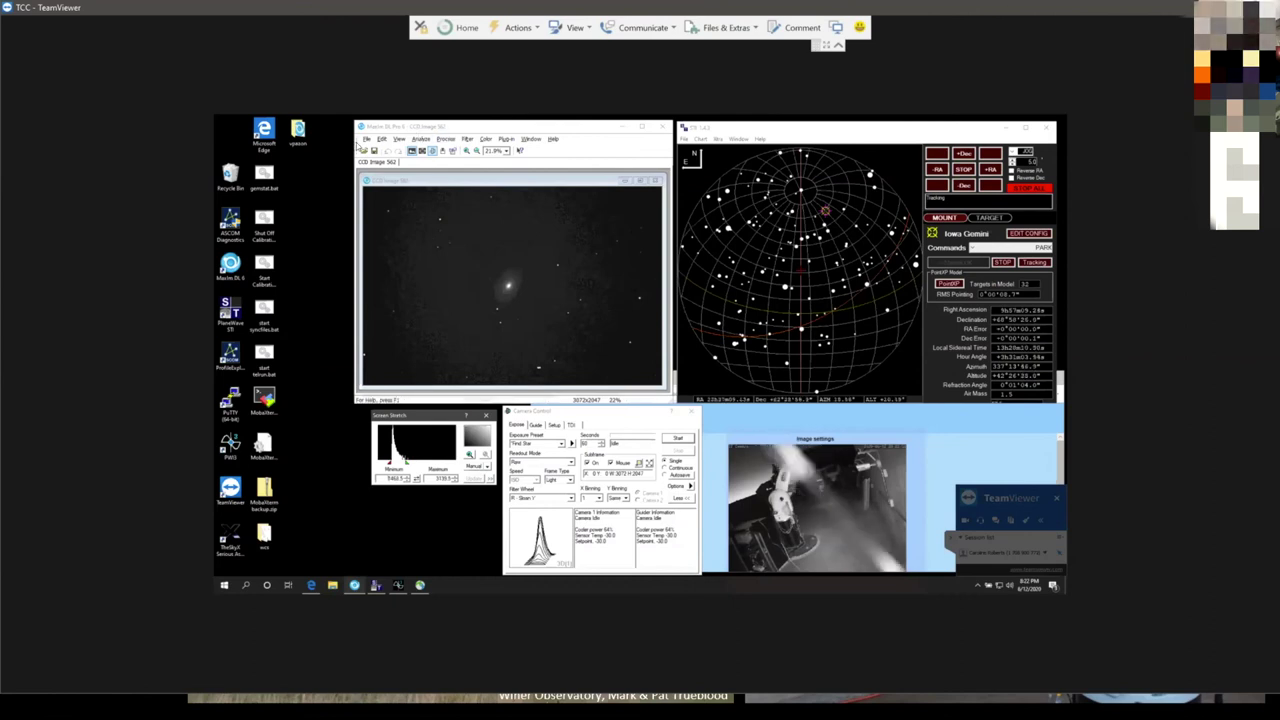
Step: Save the new CCD image as bodes.fit in the same Desktop folder as the panstarrs image
left_click(366, 138)
left_click(390, 215)
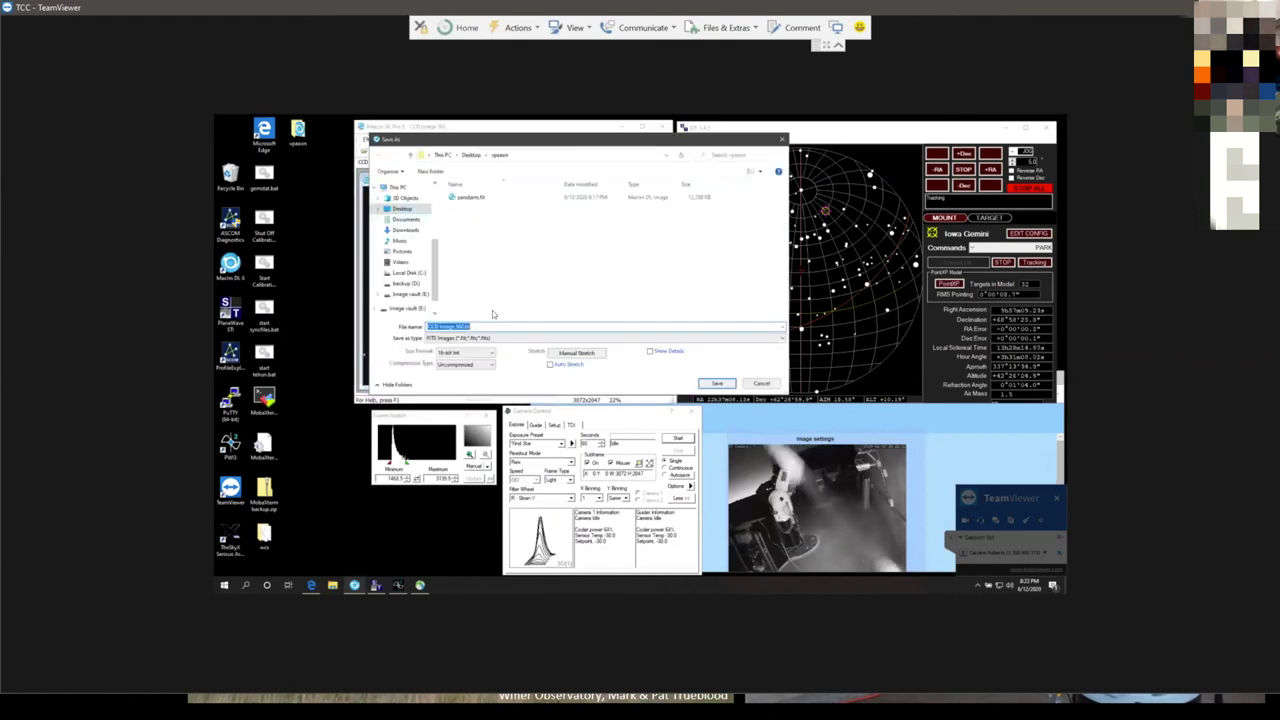
type("bordes")
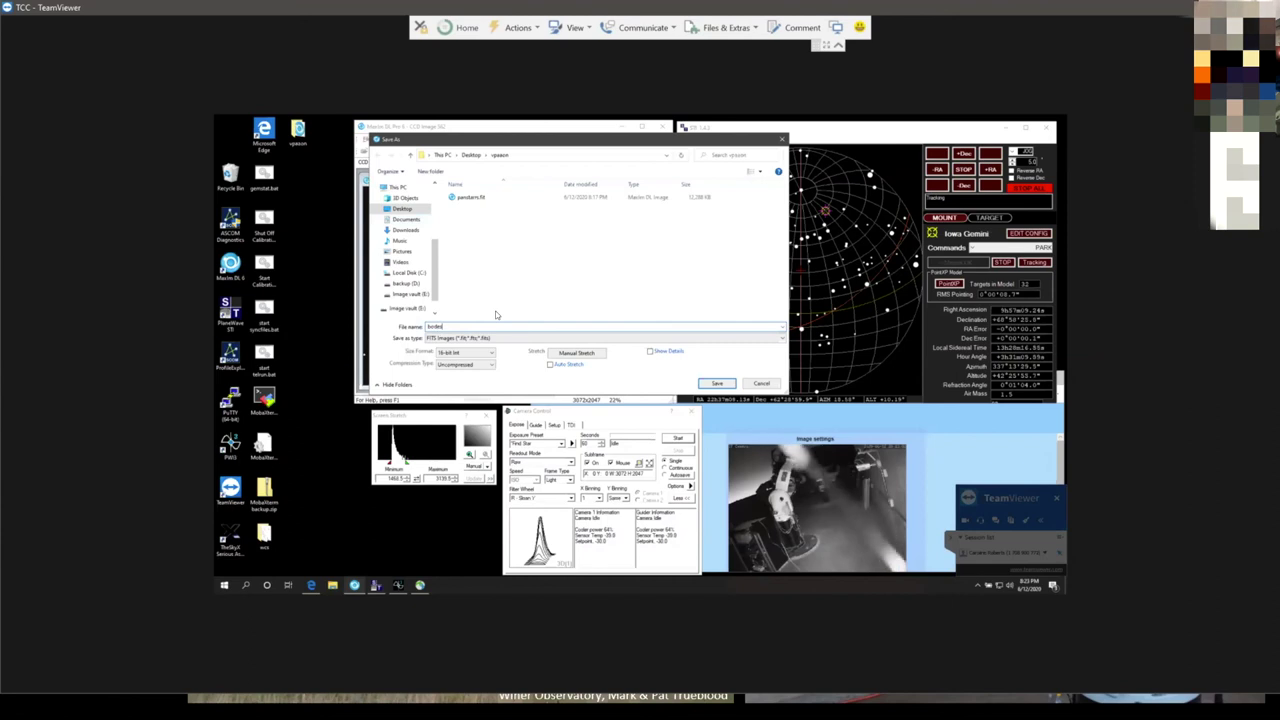
left_click(716, 384)
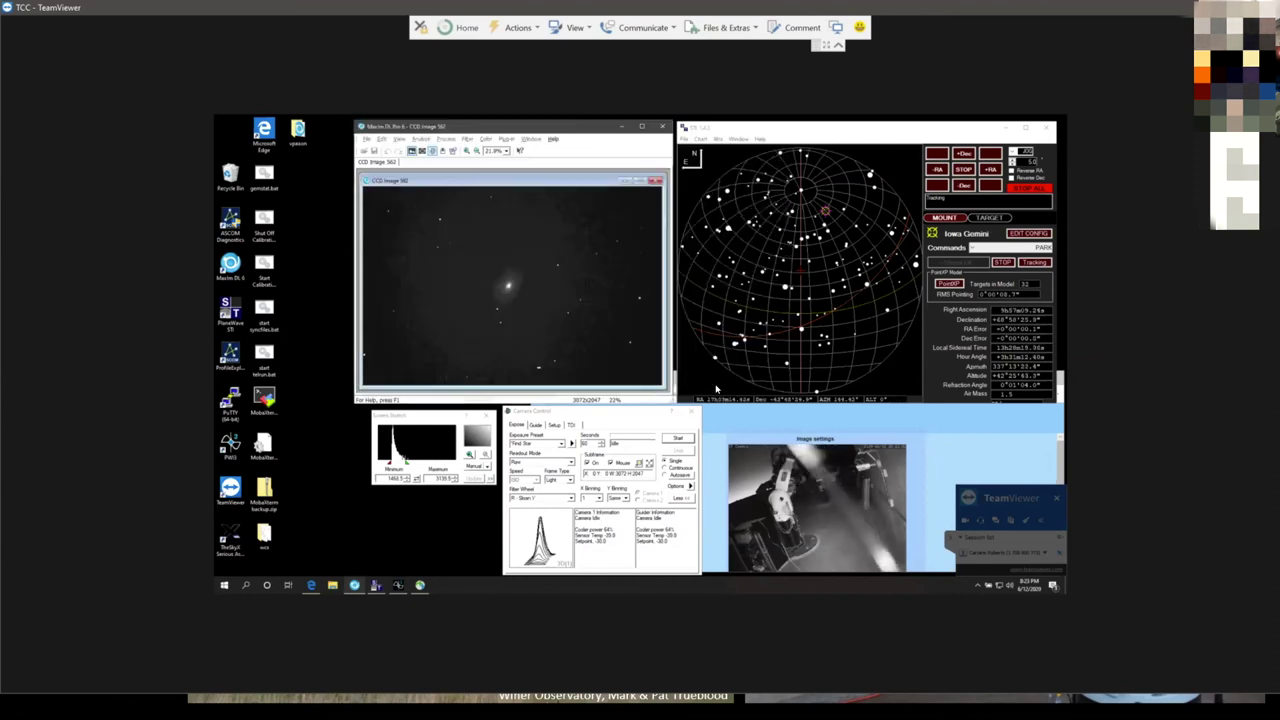
Step: Open the goto dialog from the sky chart and set the target right ascension to 13h29m53s
left_click(836, 248)
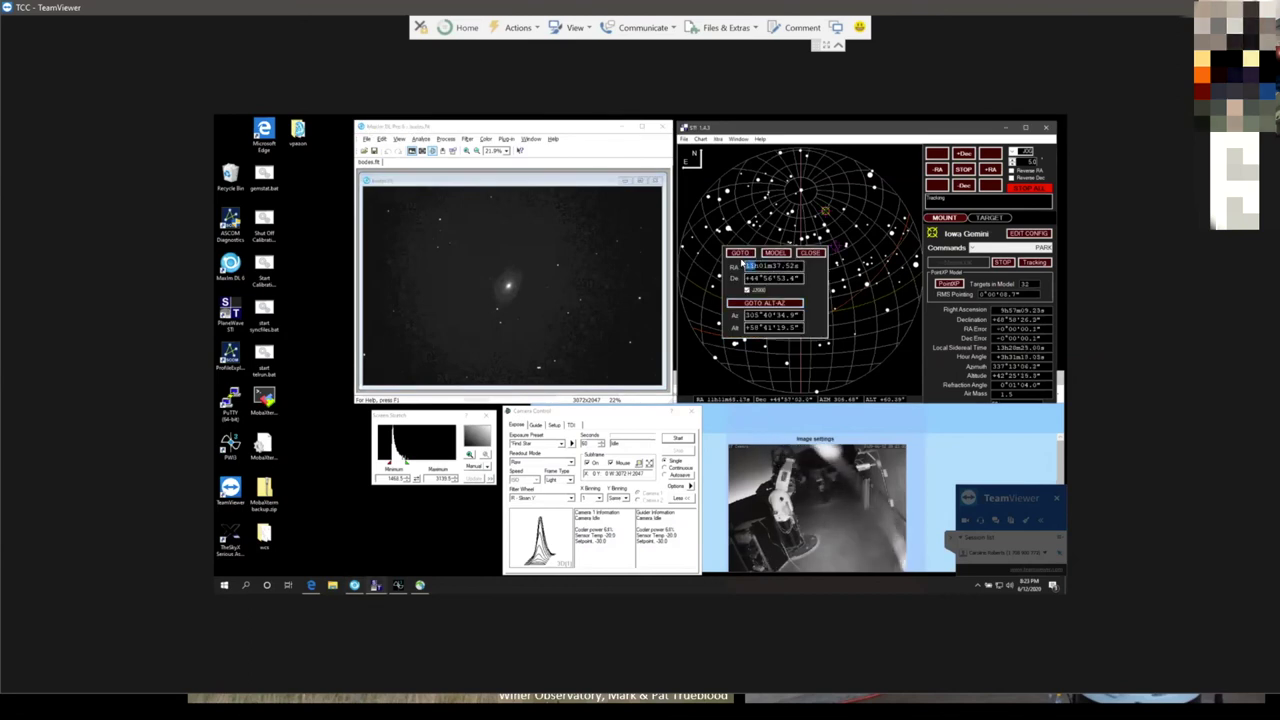
left_click(742, 263)
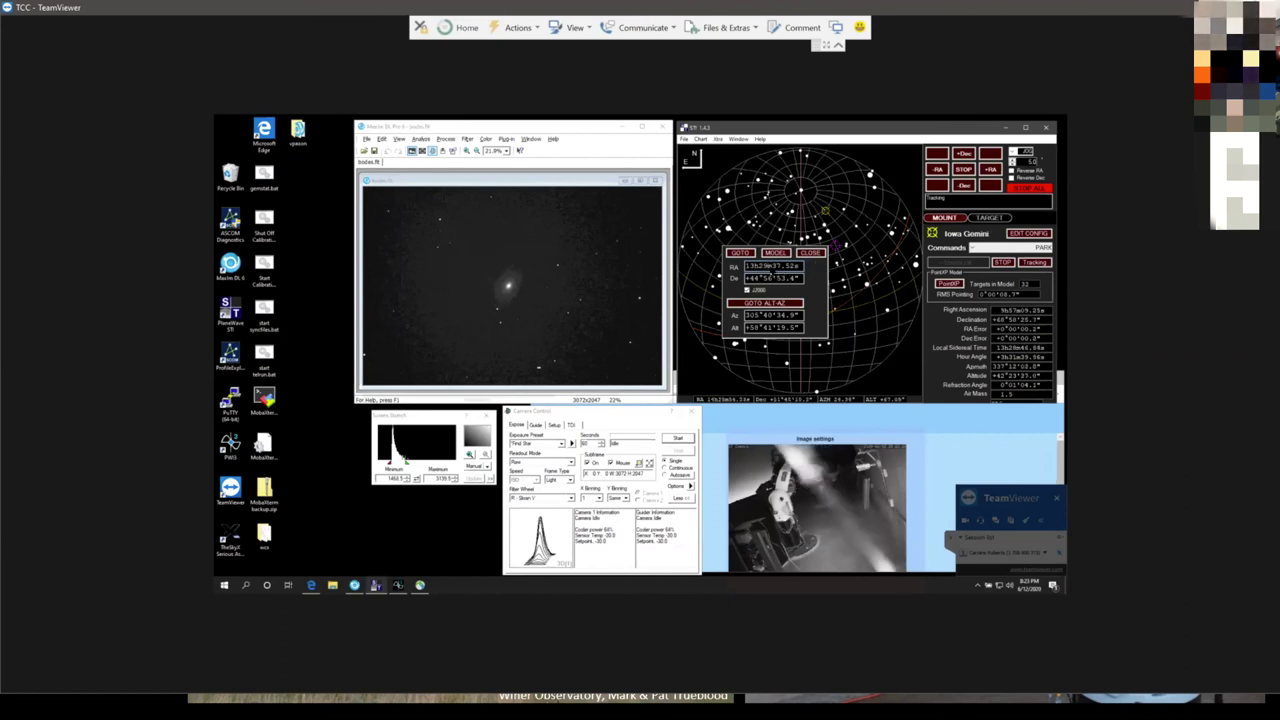
left_click_drag(774, 268, 783, 268)
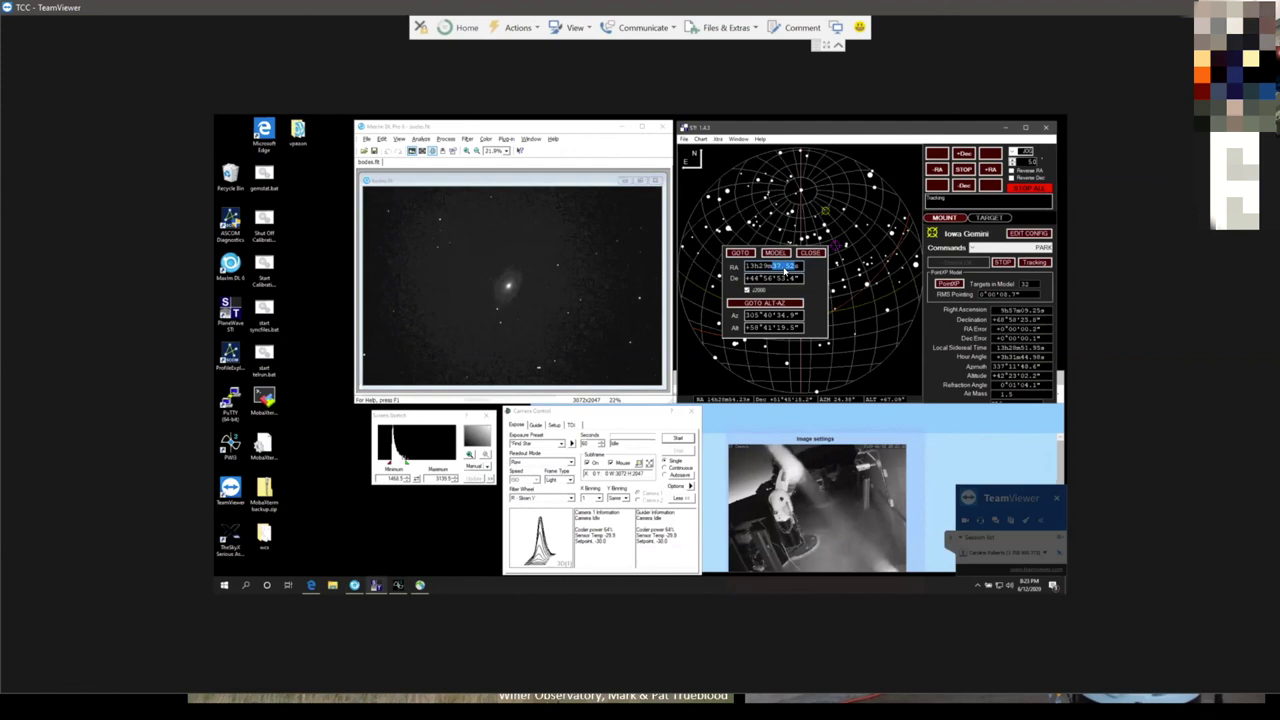
type("53")
Step: Set the target declination to +47°11'43" and slew the telescope to the entered coordinates
left_click(757, 277)
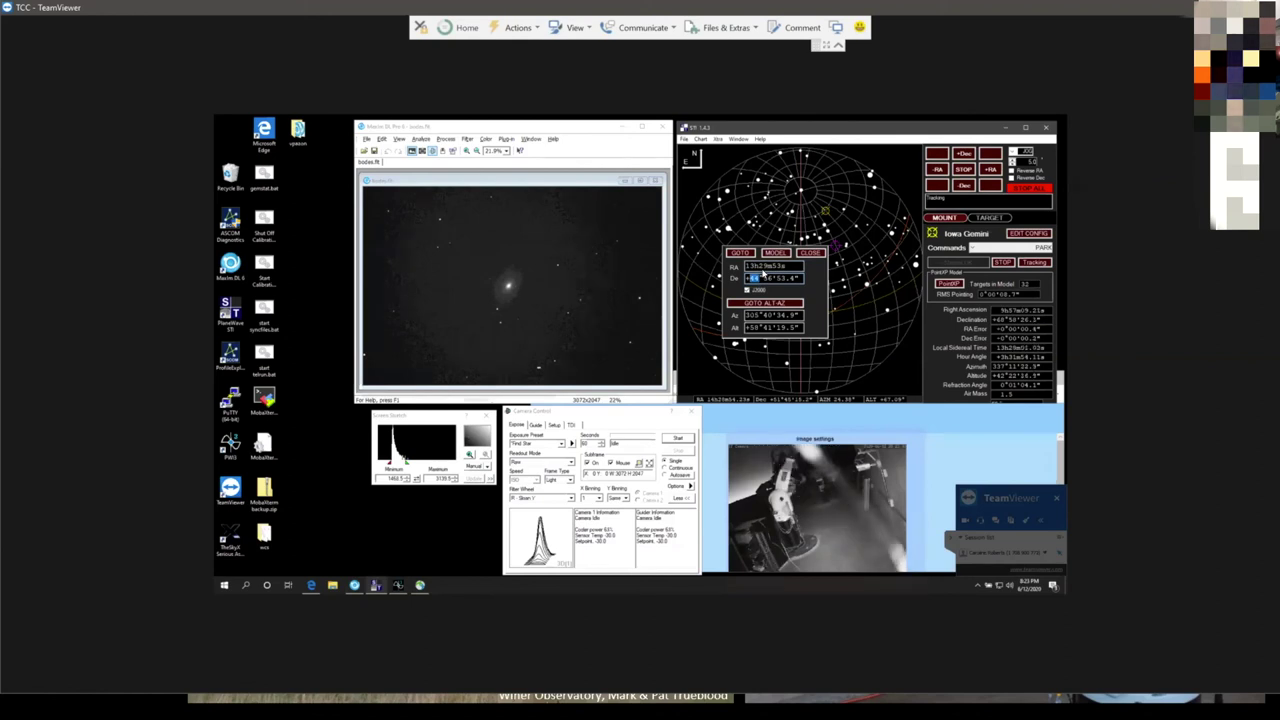
left_click(763, 270)
double_click(780, 276)
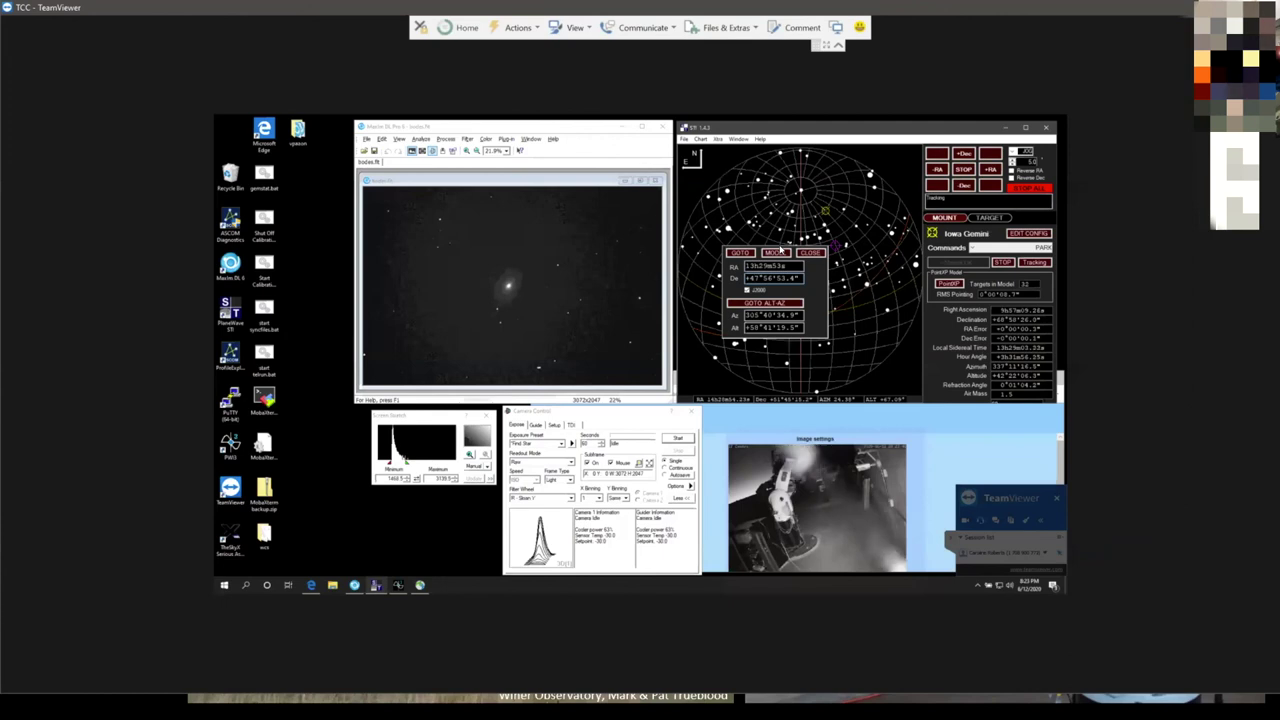
type("53")
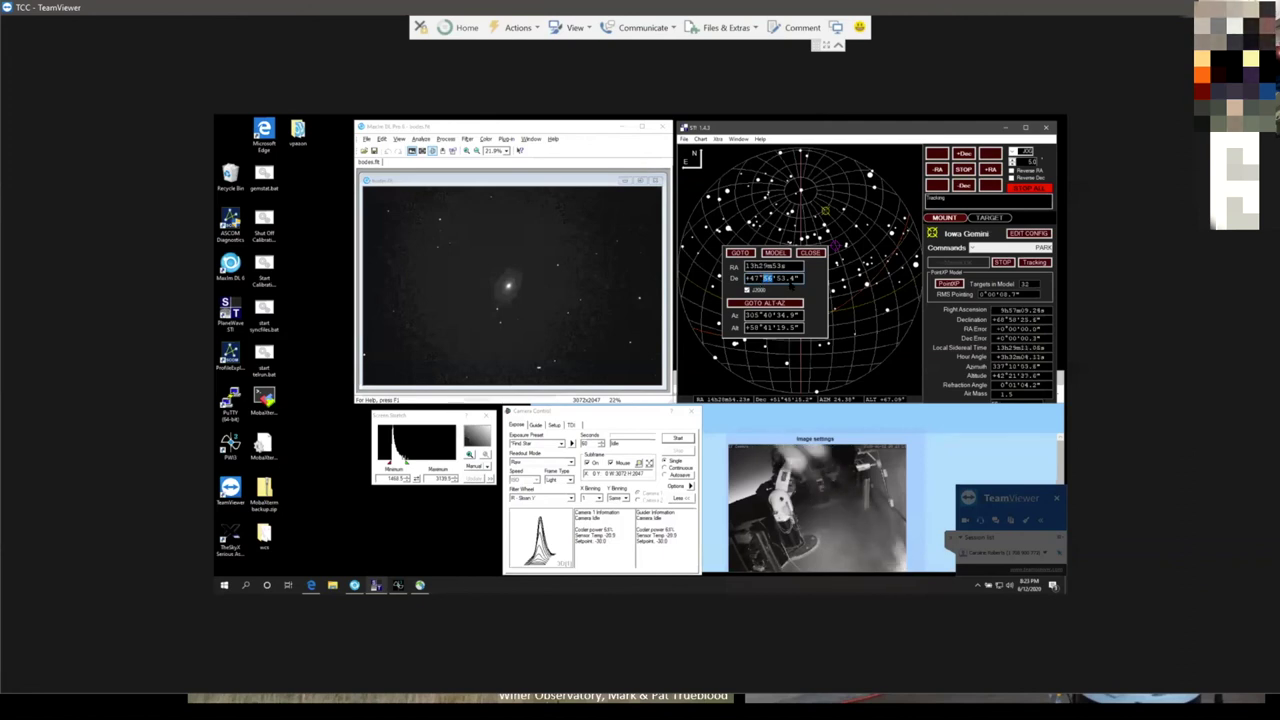
type("11")
double_click(786, 279)
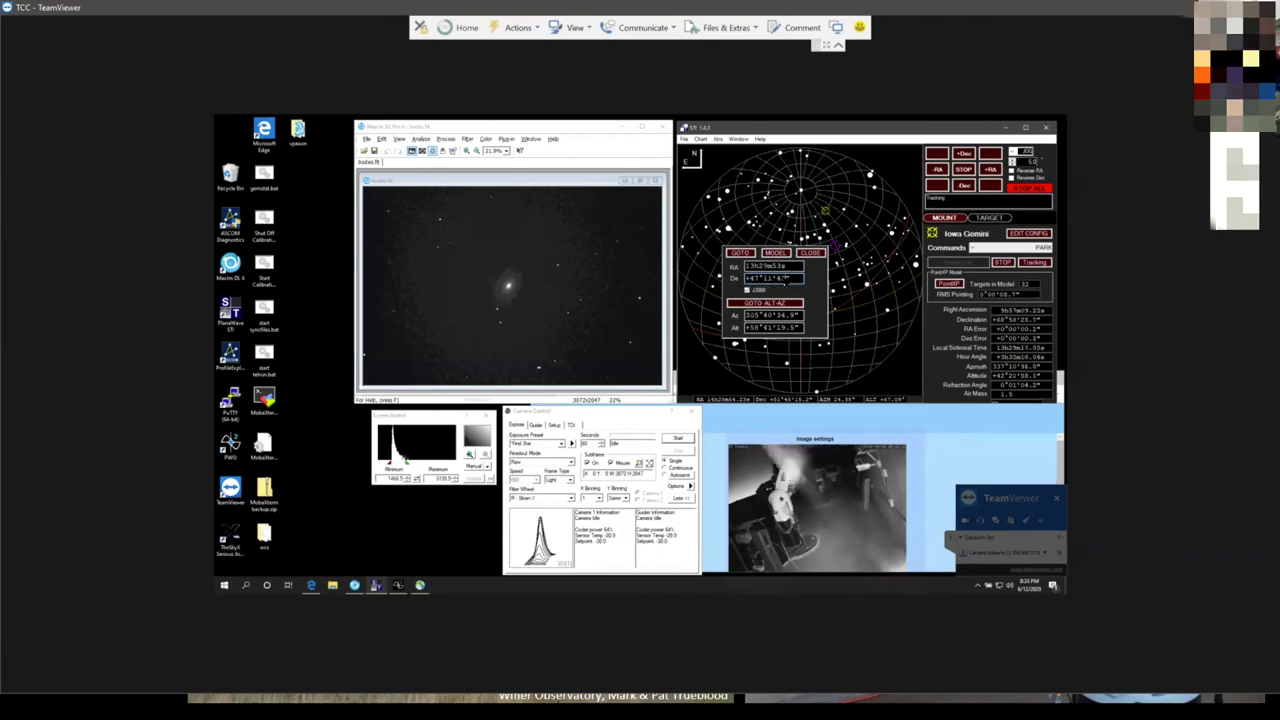
left_click(738, 252)
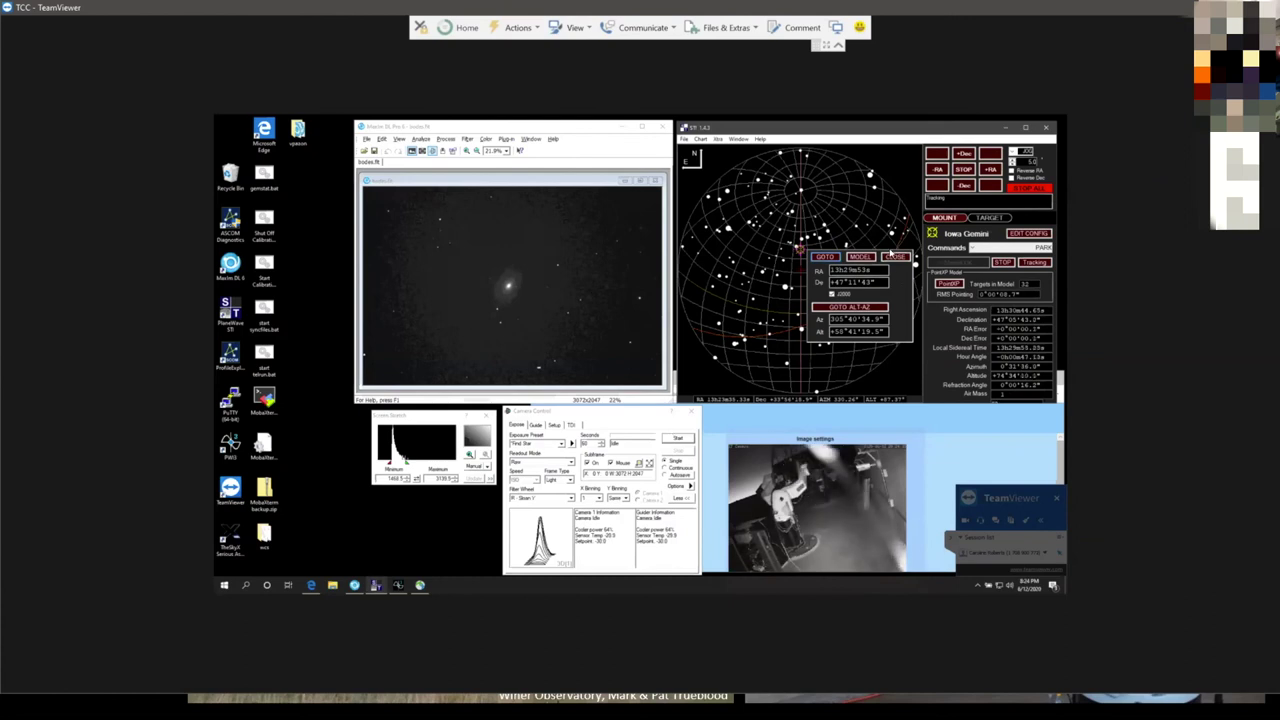
Step: Take another 60-second exposure through the Sloan r filter and narrow the screen stretch range to reveal both galaxy cores and the faint spiral arms
left_click(675, 436)
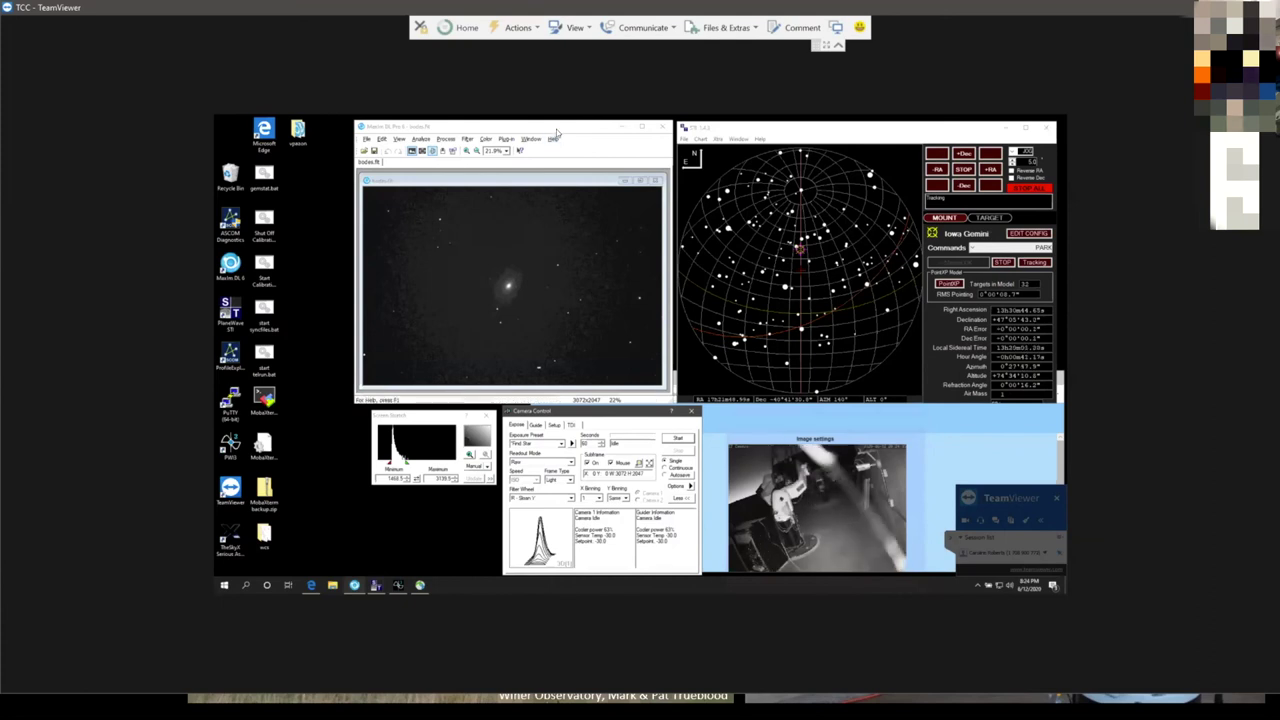
left_click(666, 442)
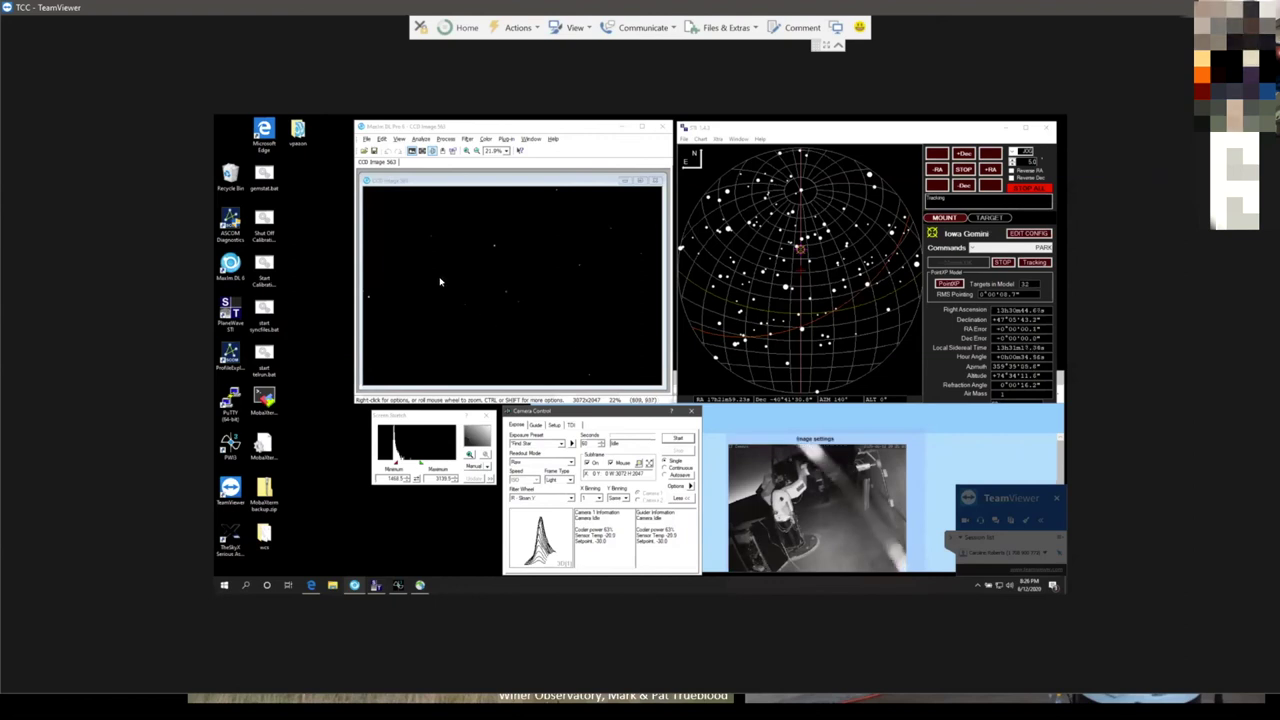
left_click(395, 466)
mouse_move(395, 466)
left_mouse_down()
mouse_move(407, 463)
mouse_move(388, 464)
left_mouse_up()
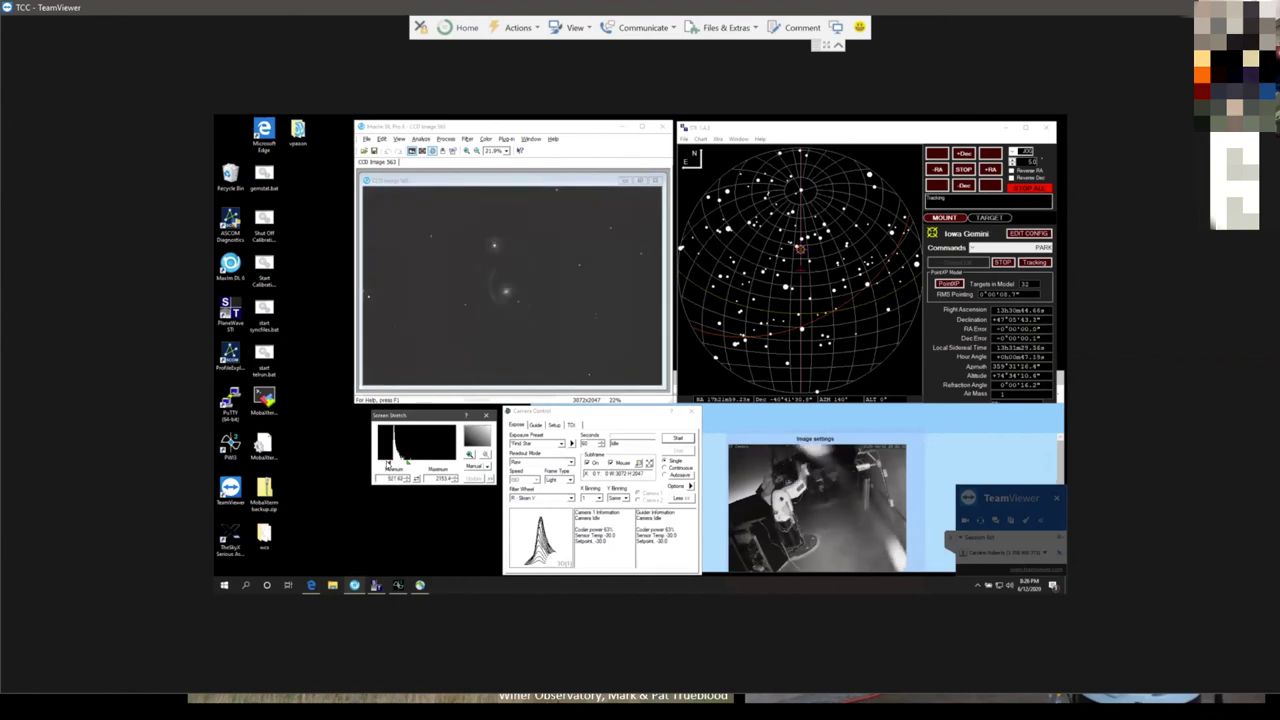
mouse_move(388, 464)
left_mouse_down()
mouse_move(406, 465)
mouse_move(389, 463)
left_mouse_up()
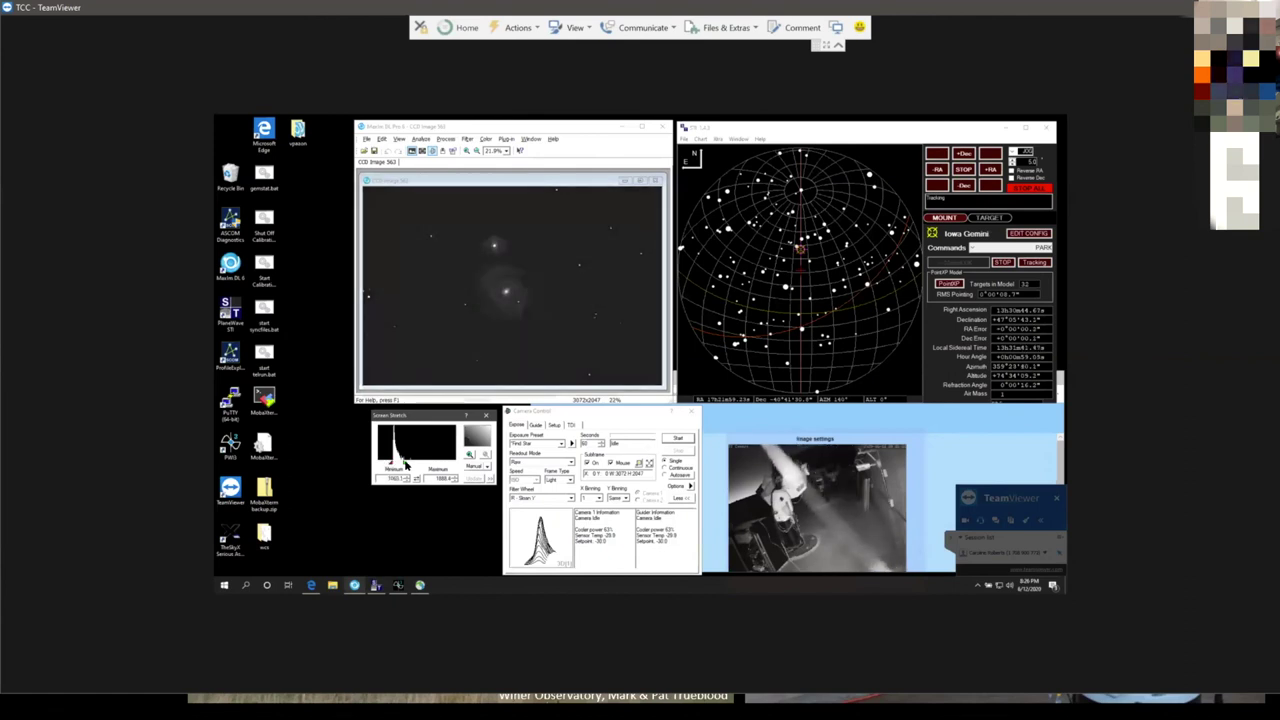
left_click_drag(402, 461, 400, 462)
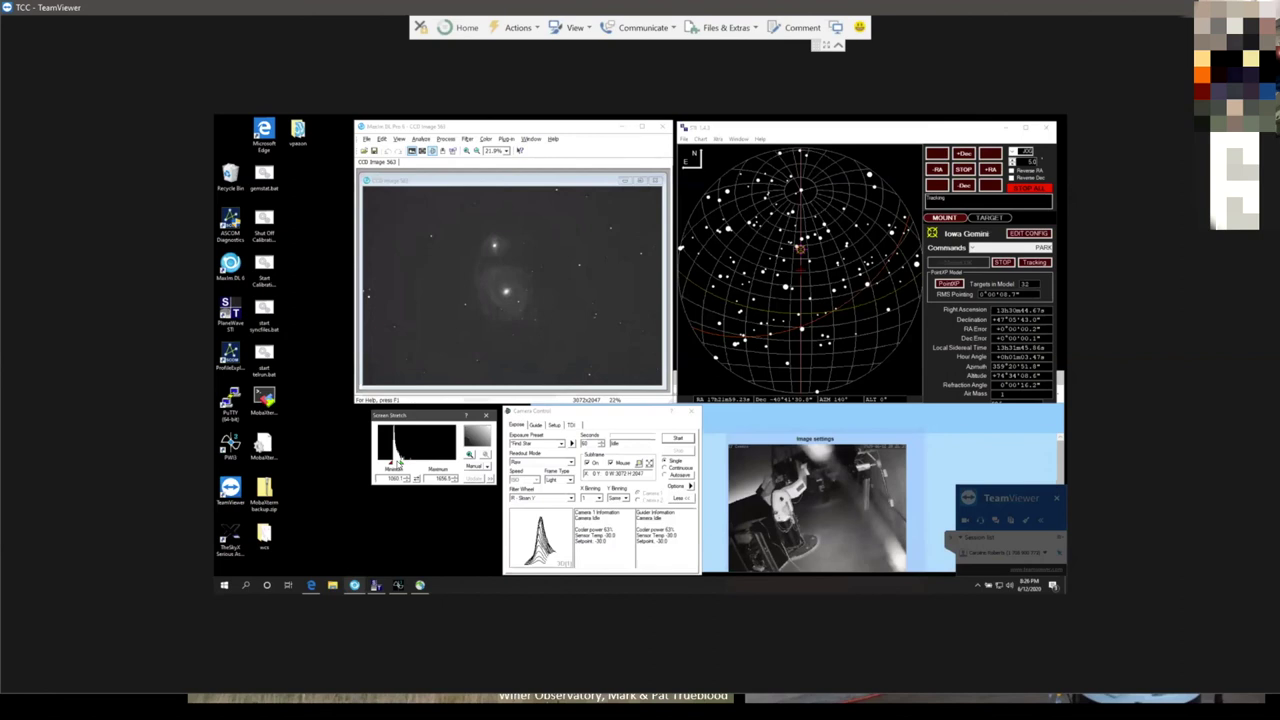
left_click(399, 463)
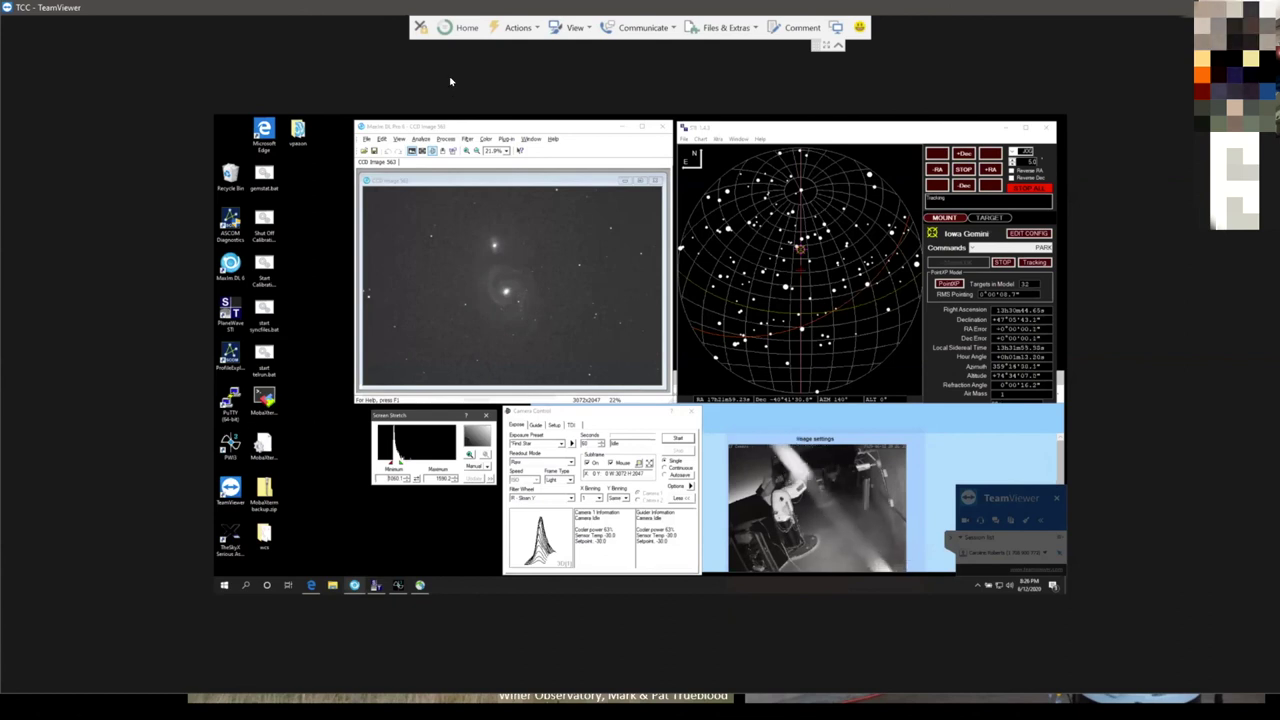
Step: Save the new CCD image as whirlpool.fit in the Desktop folder holding the other target images
left_click(366, 140)
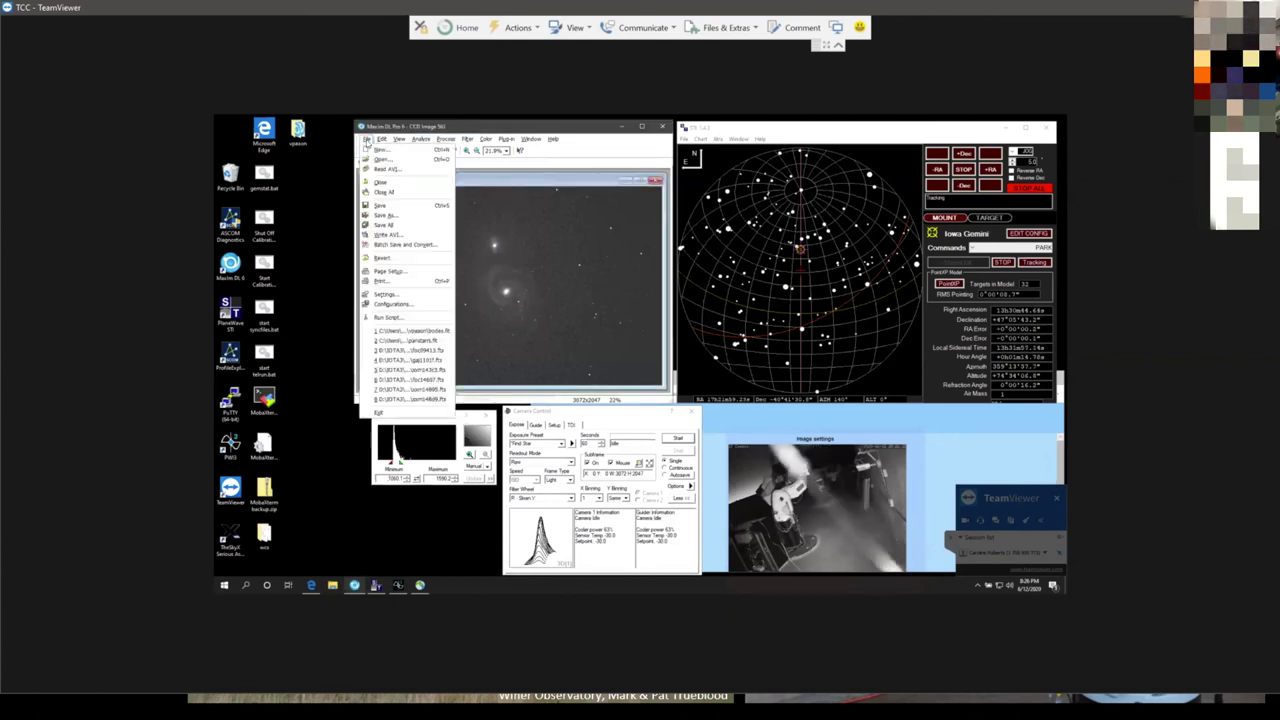
left_click(400, 217)
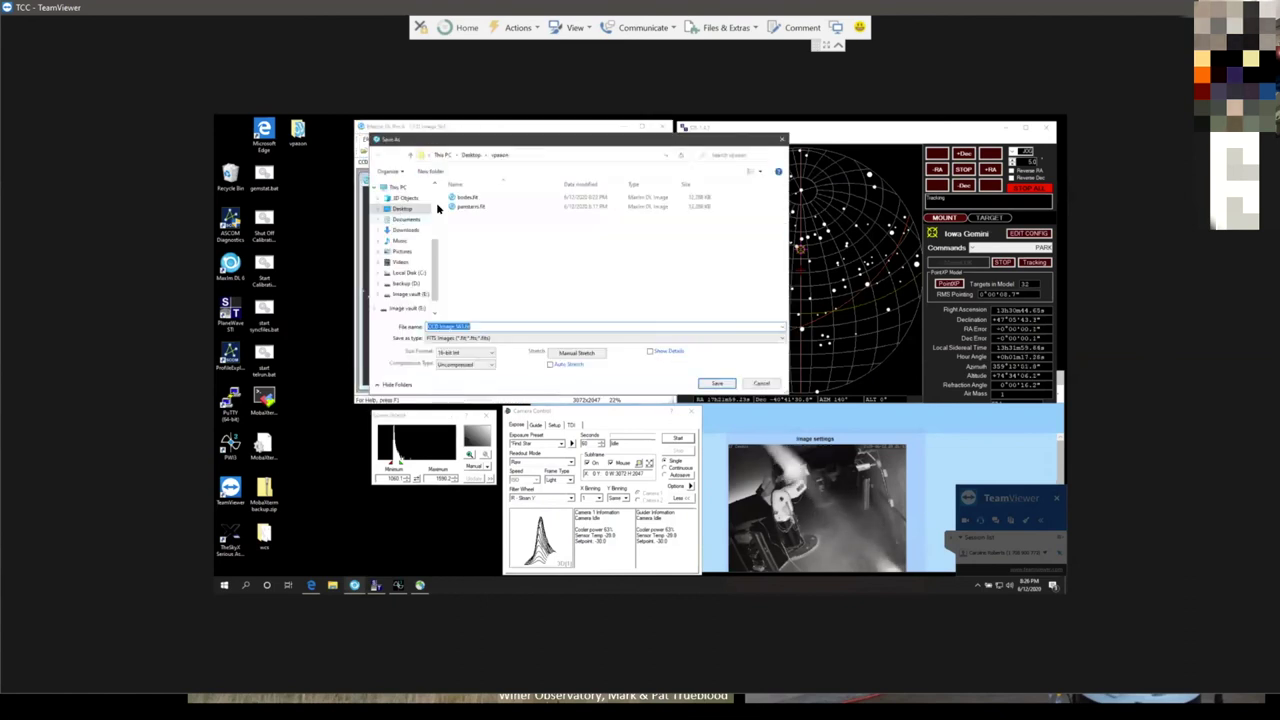
type("whirlpool")
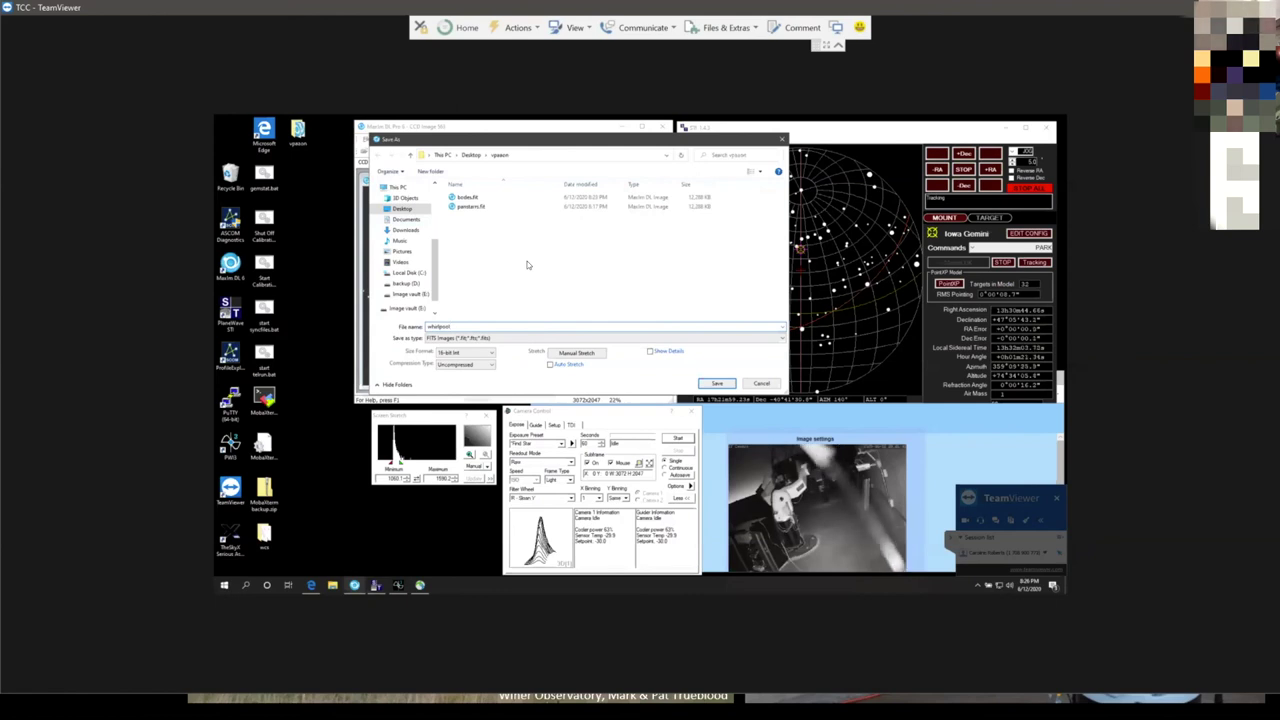
left_click(716, 383)
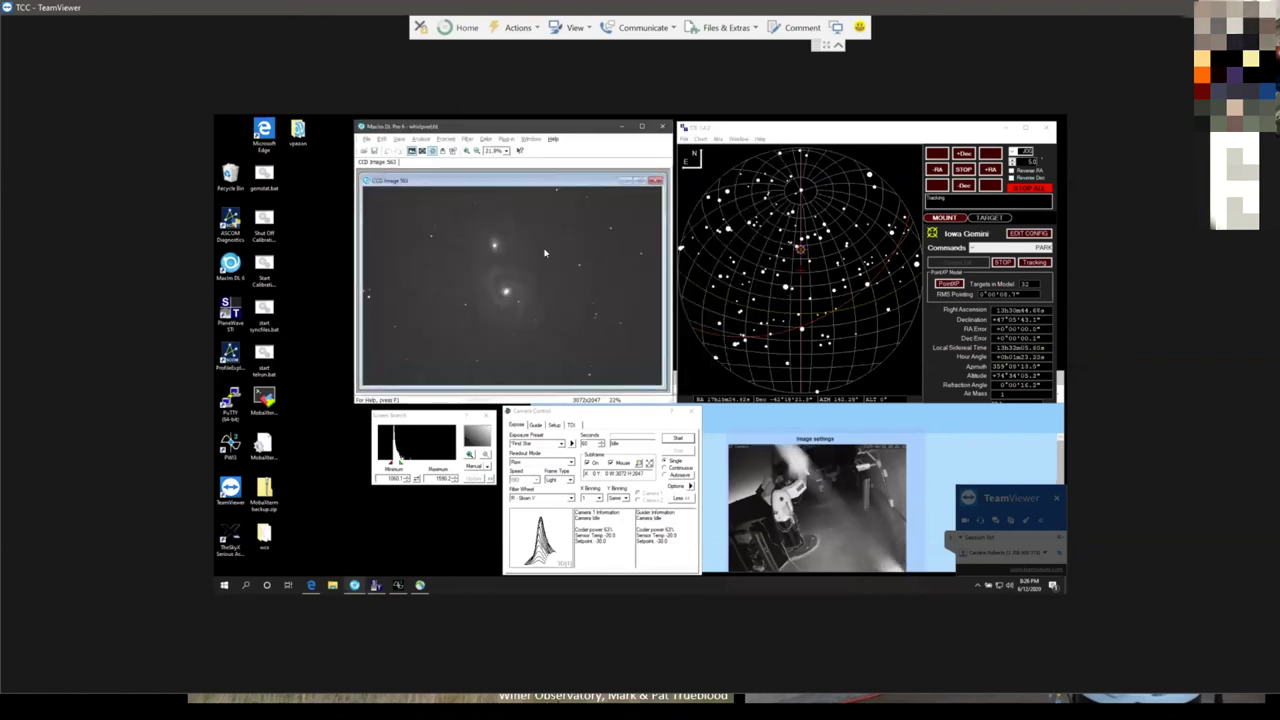